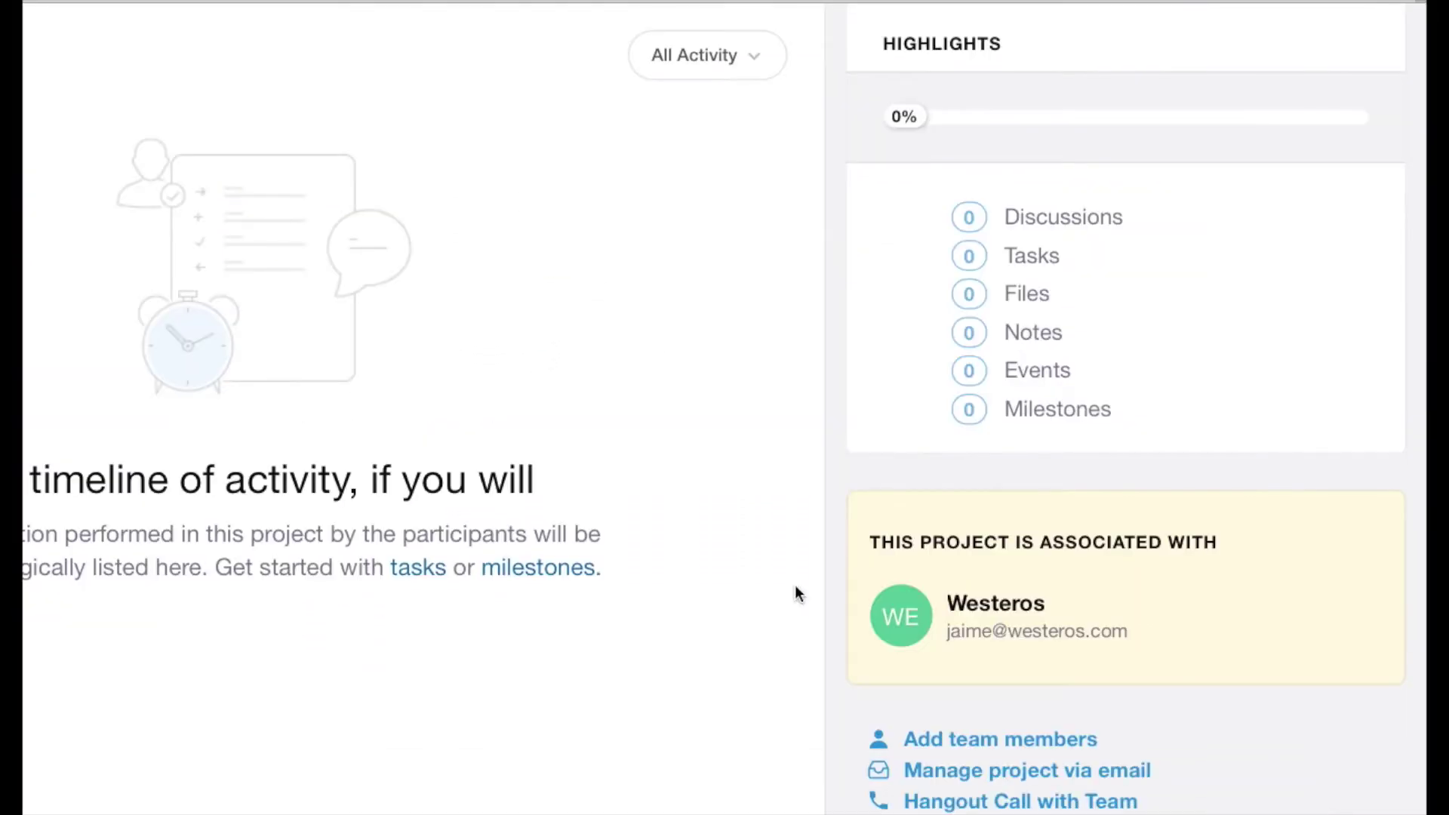
{"action": "scroll", "coordinate": [795, 591], "scroll_direction": "down", "scroll_amount": 2}
{"action": "scroll", "coordinate": [794, 591], "scroll_direction": "down", "scroll_amount": 1}
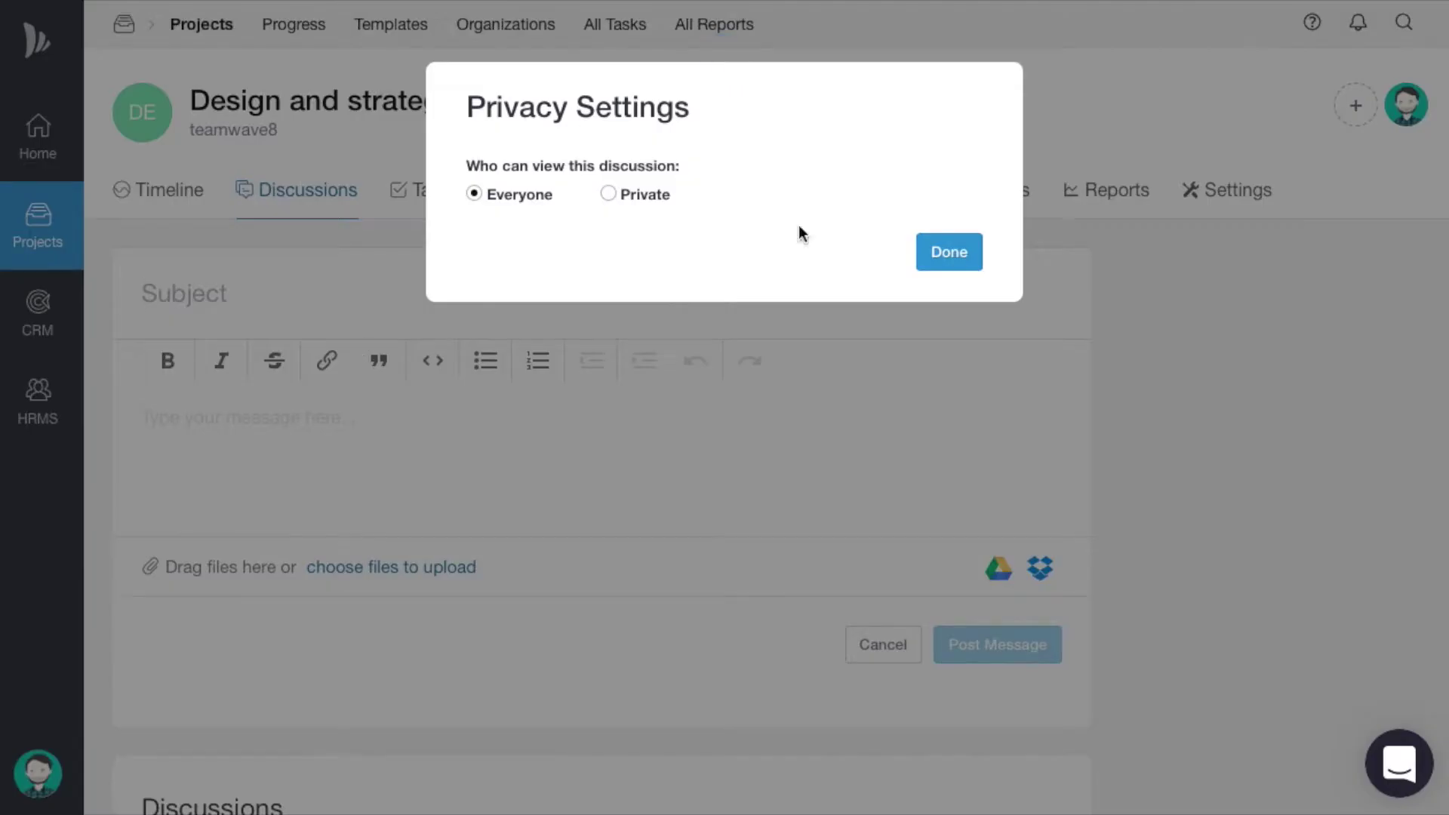
Step: Finish associating client organization Westeros with Design and strategy, correcting the organization name
{"action": "left_click", "coordinate": [952, 252]}
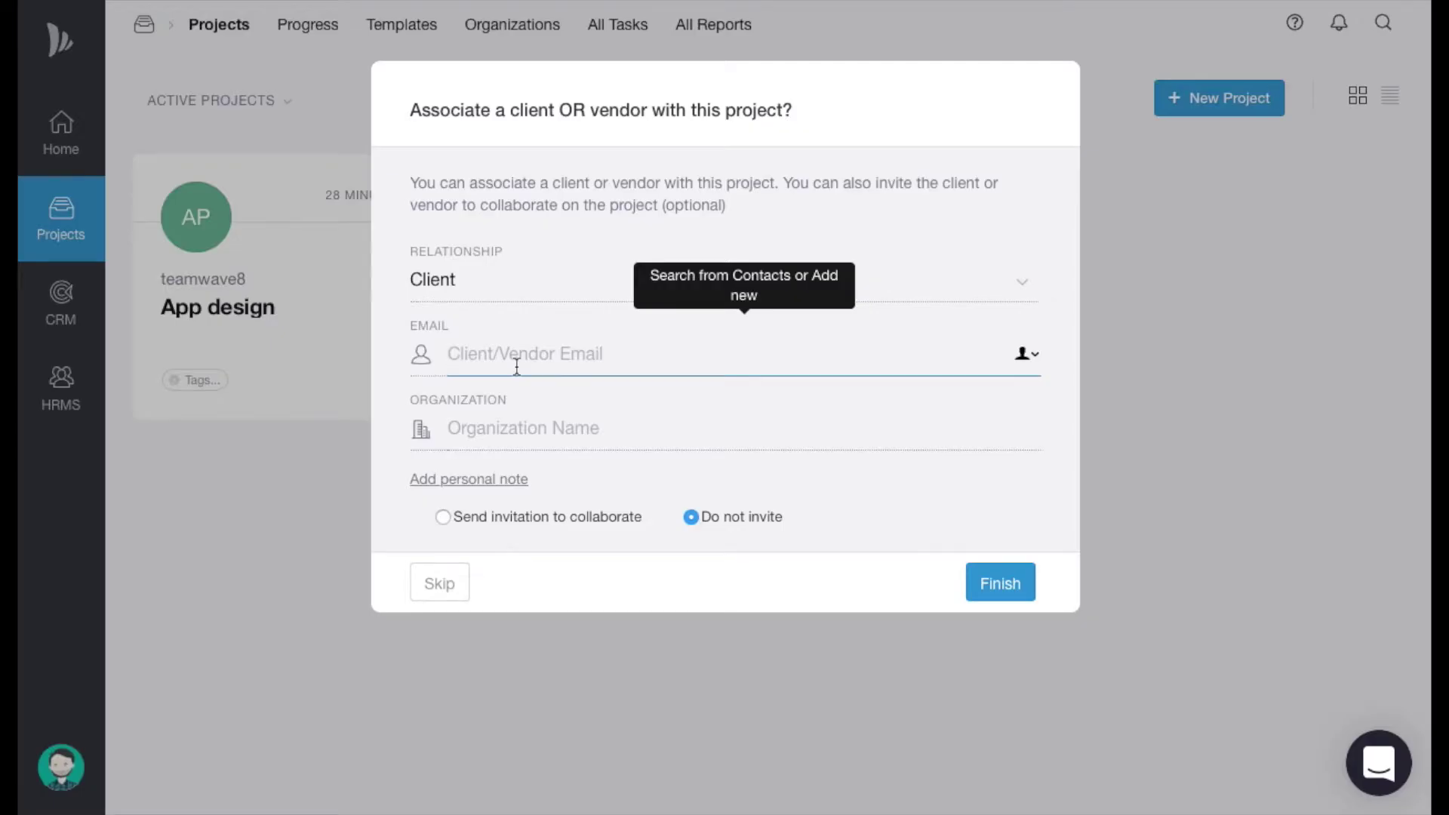
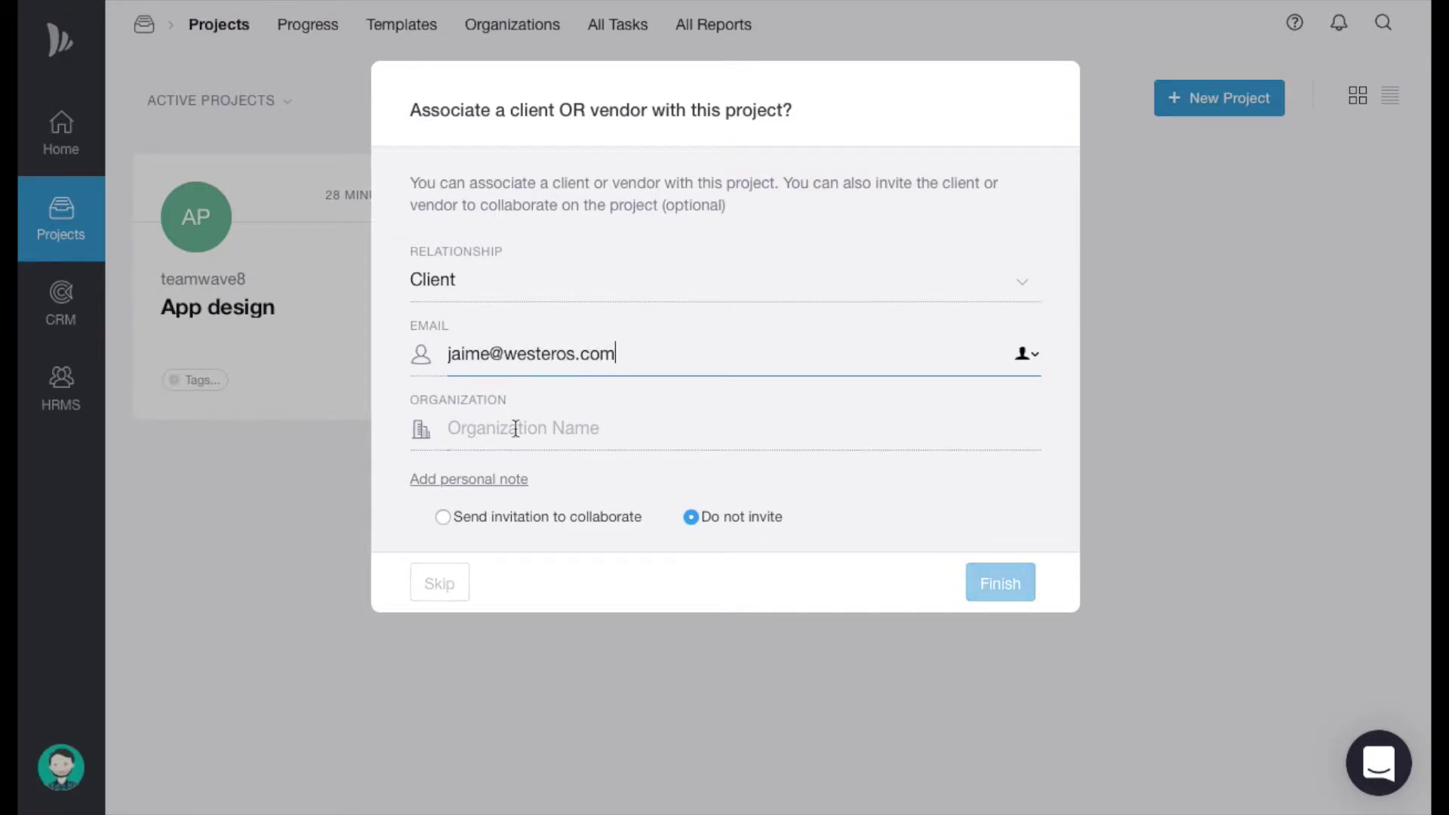
{"action": "key", "text": "Tab"}
{"action": "type", "text": "Wes"}
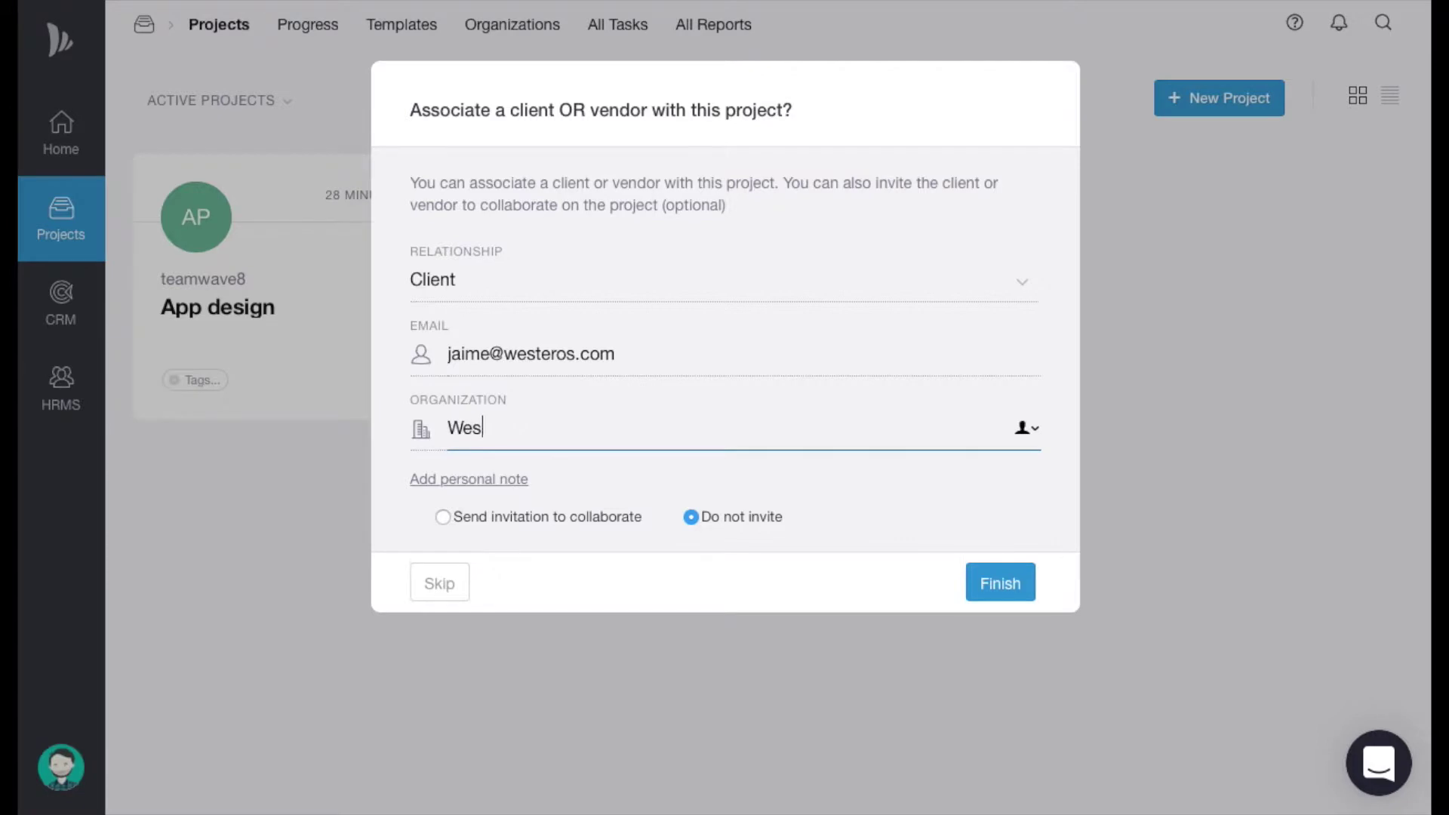
{"action": "key", "text": "BackSpace"}
{"action": "type", "text": "eros"}
{"action": "key", "text": "Return"}
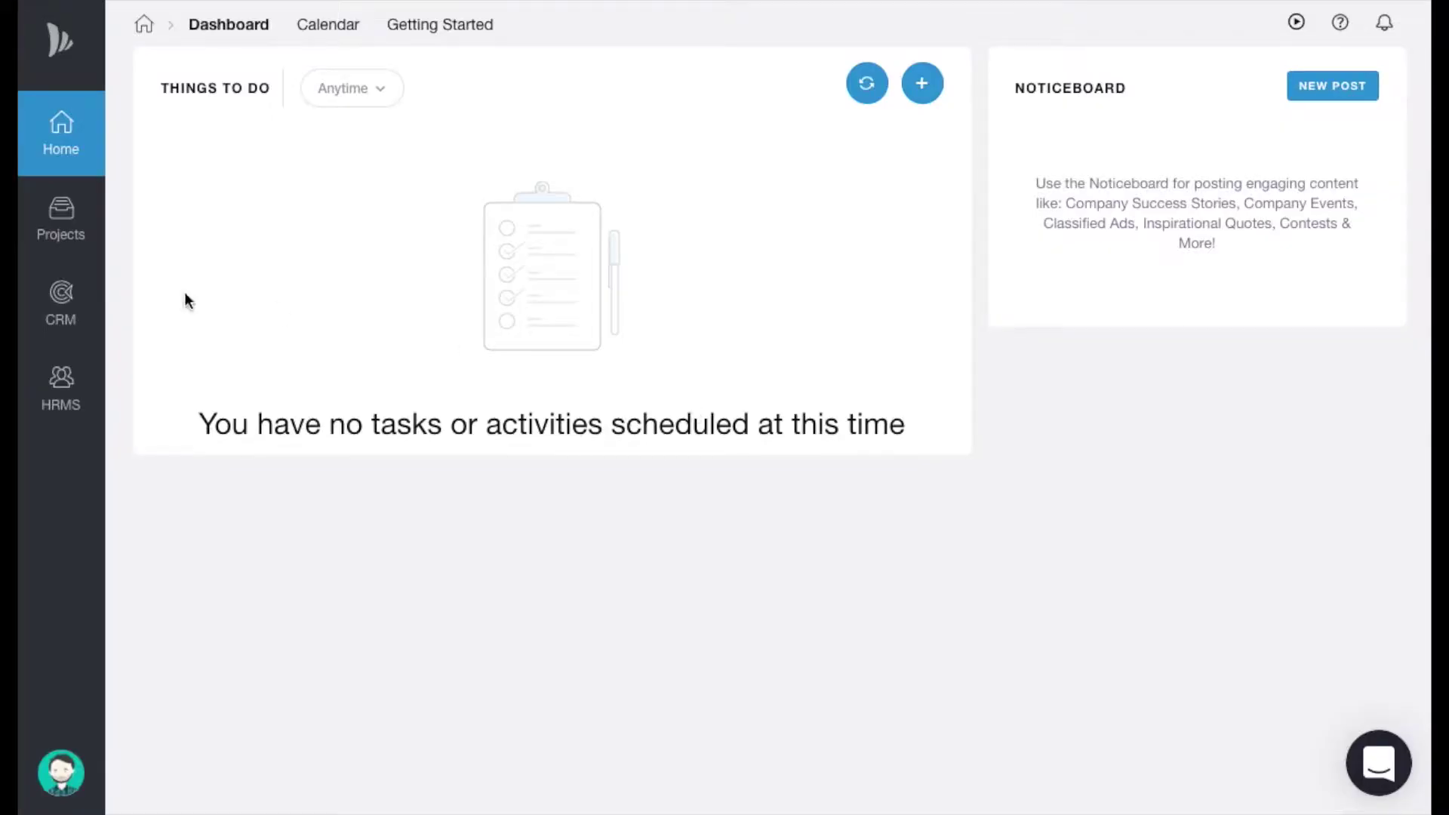
Step: Start a new project named 'Design and strategy'
{"action": "left_click", "coordinate": [62, 232]}
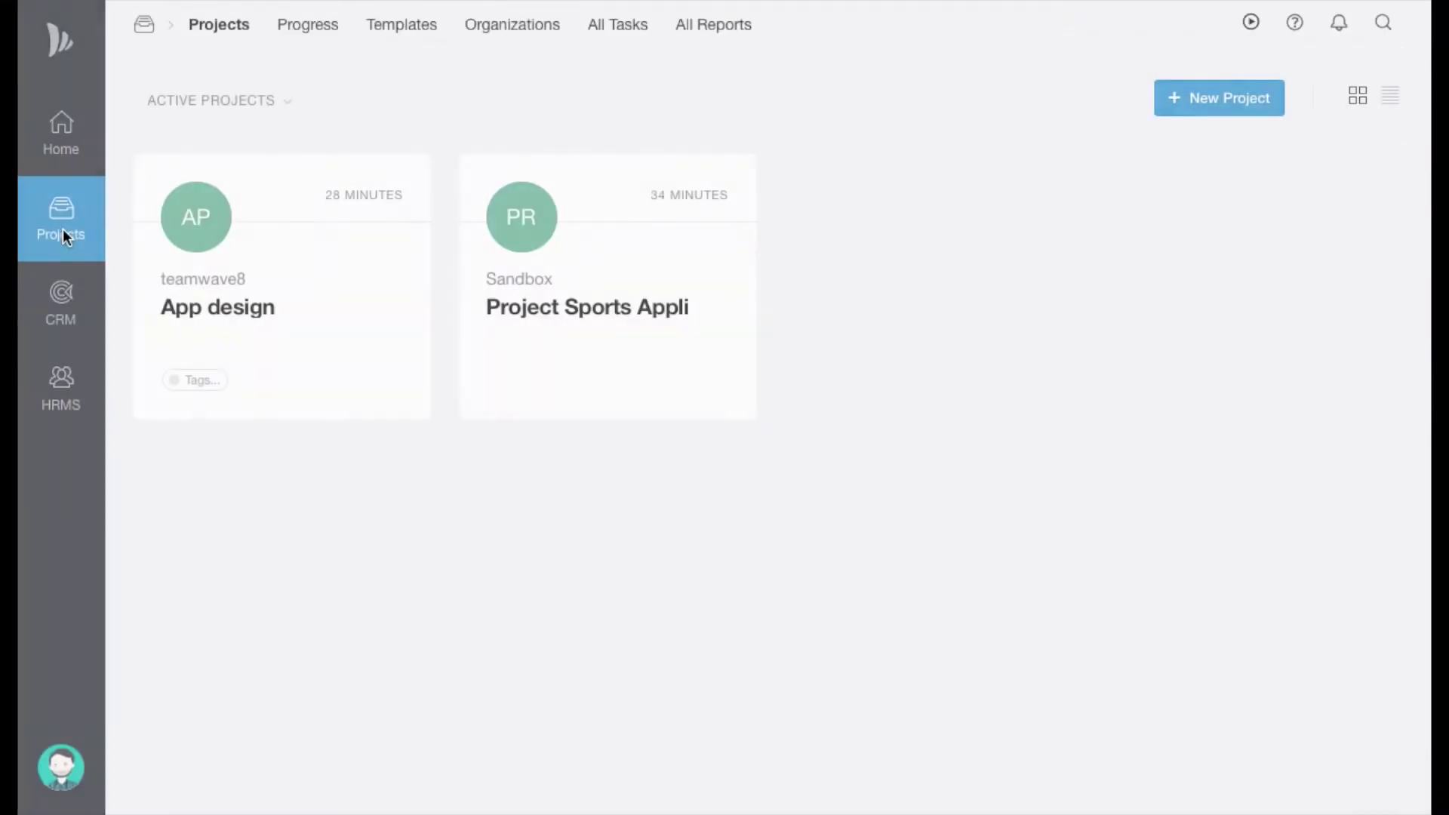
{"action": "left_click", "coordinate": [1200, 89]}
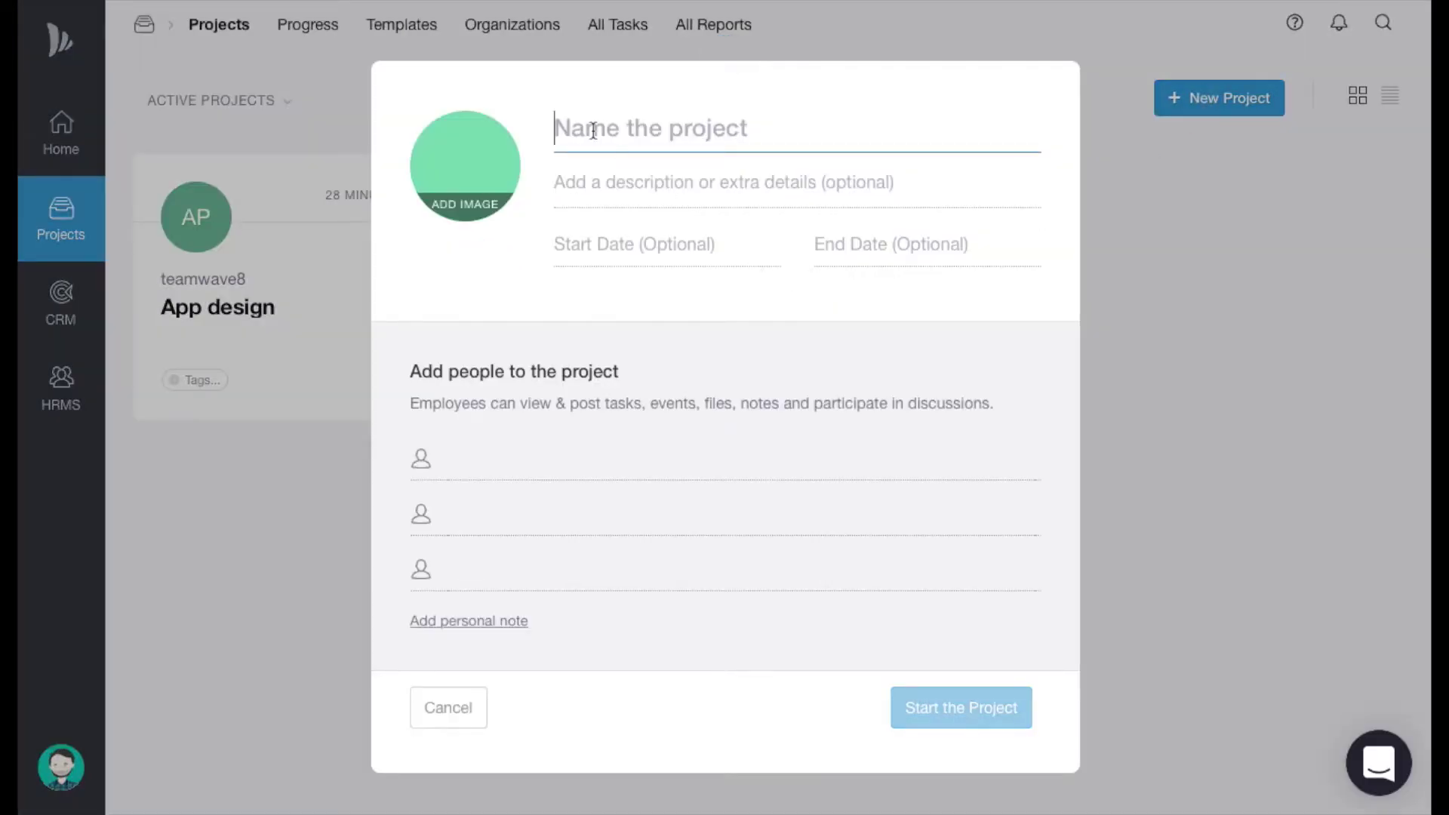
{"action": "type", "text": "Design and strated"}
{"action": "key", "text": "BackSpace"}
{"action": "type", "text": "gy"}
{"action": "key", "text": "Tab"}
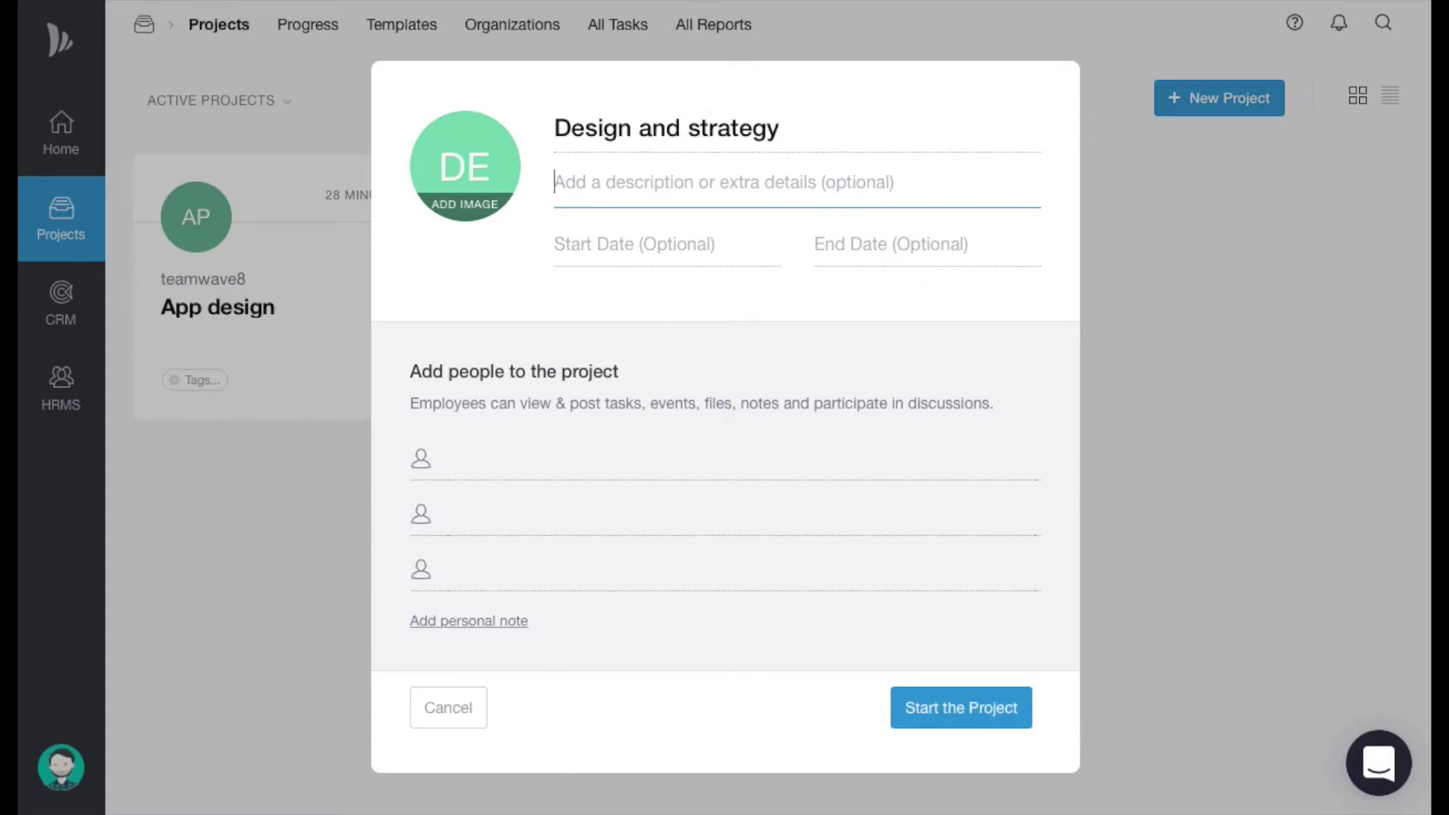
Step: Set the project's start date to 23/09/2017
{"action": "key", "text": "Tab"}
{"action": "left_click", "coordinate": [780, 438]}
{"action": "left_click", "coordinate": [856, 250]}
Step: Set end date 18/10/2017, invite three team members, and create the project
{"action": "left_click", "coordinate": [1049, 306]}
{"action": "left_click", "coordinate": [941, 411]}
{"action": "left_click", "coordinate": [487, 476]}
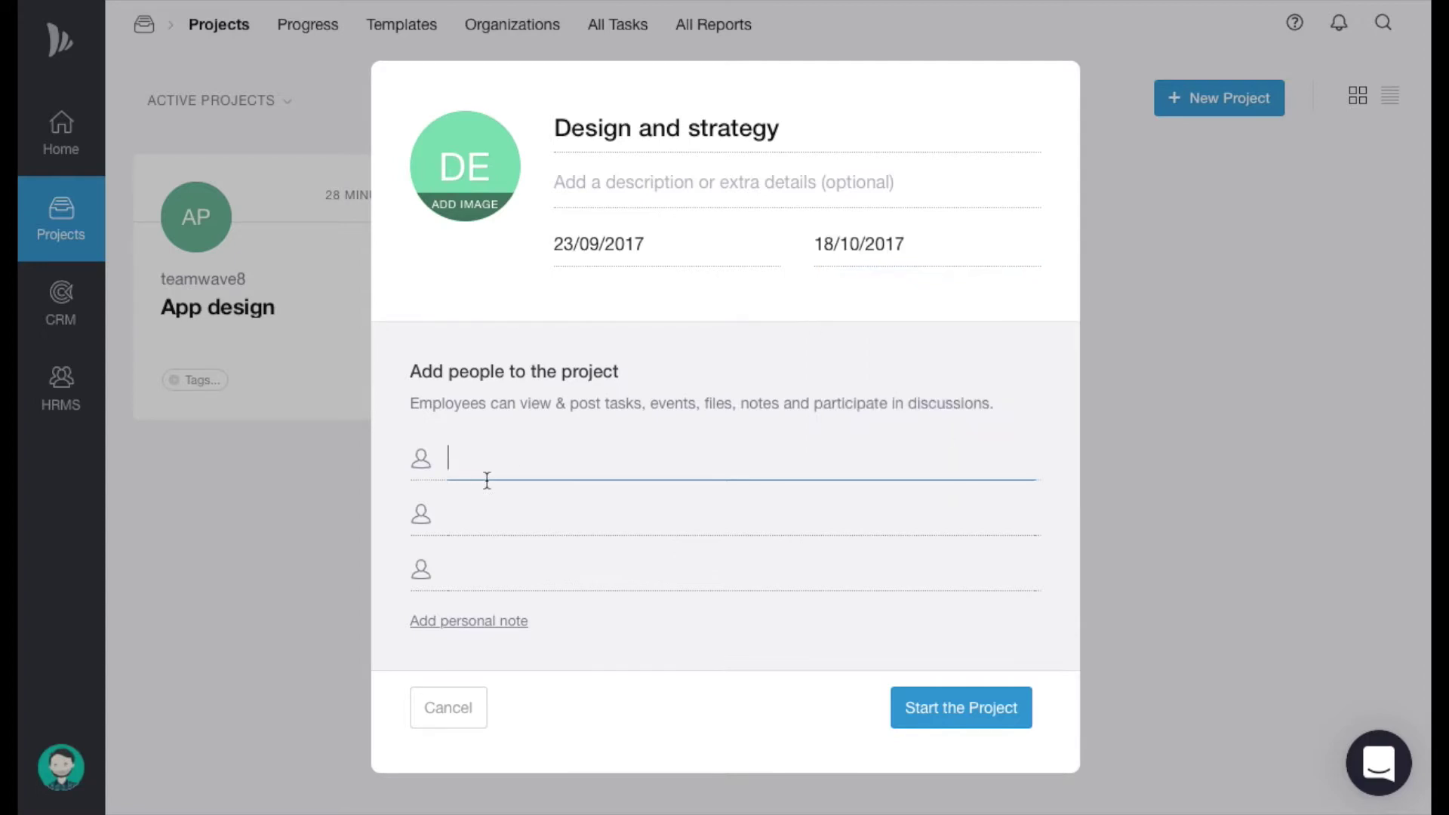
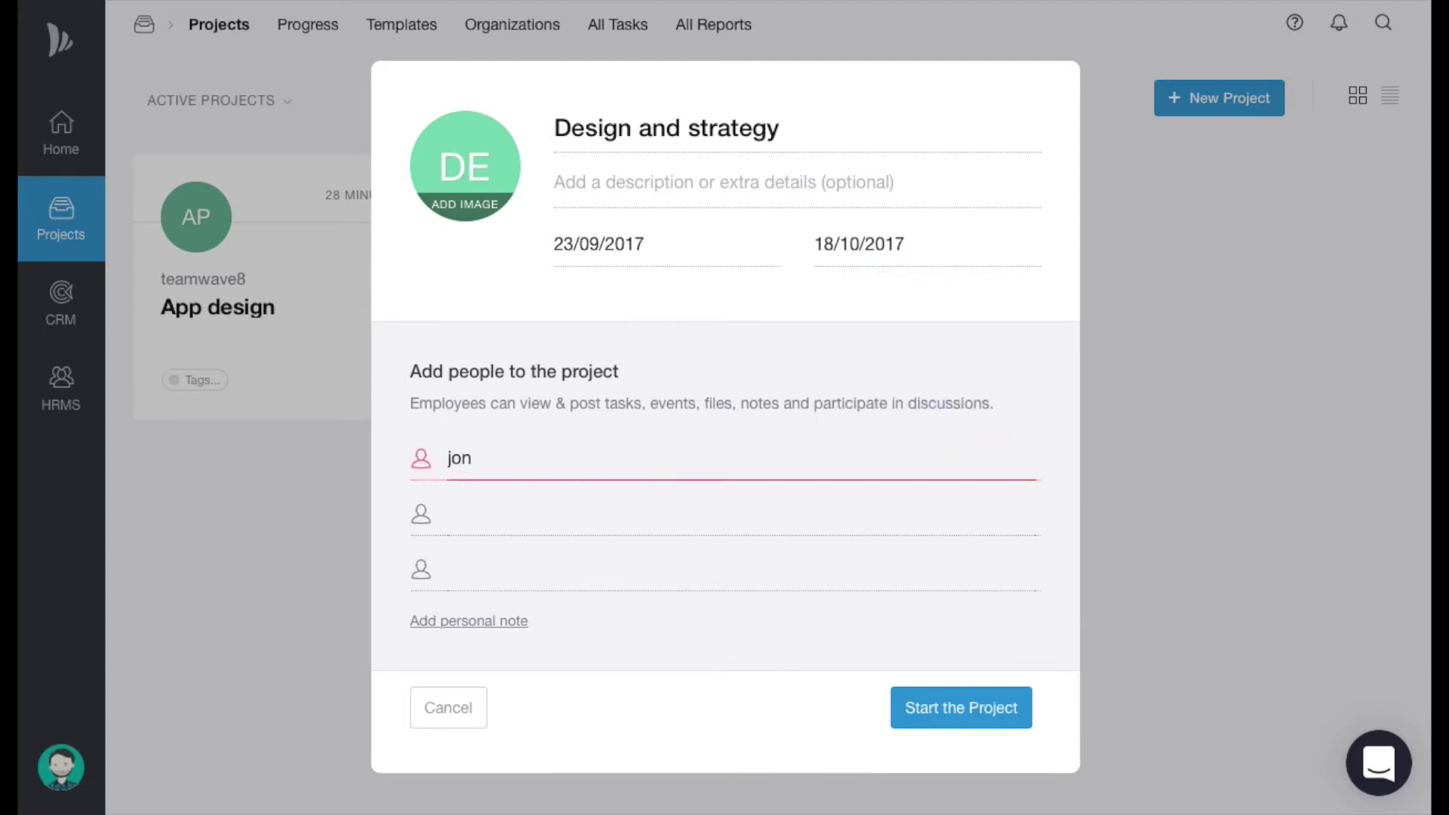
{"action": "key", "text": "Tab"}
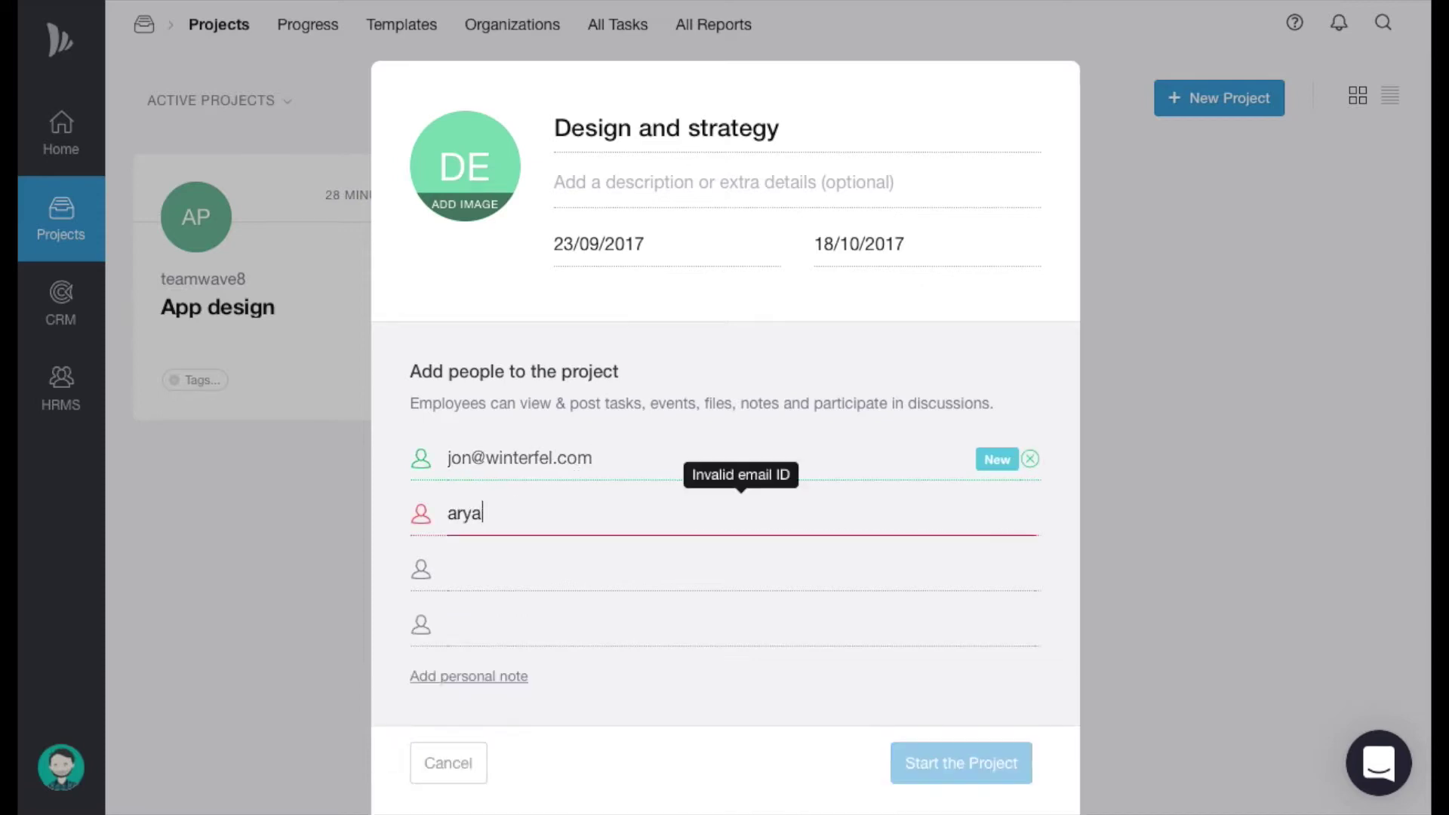
{"action": "key", "text": "Tab"}
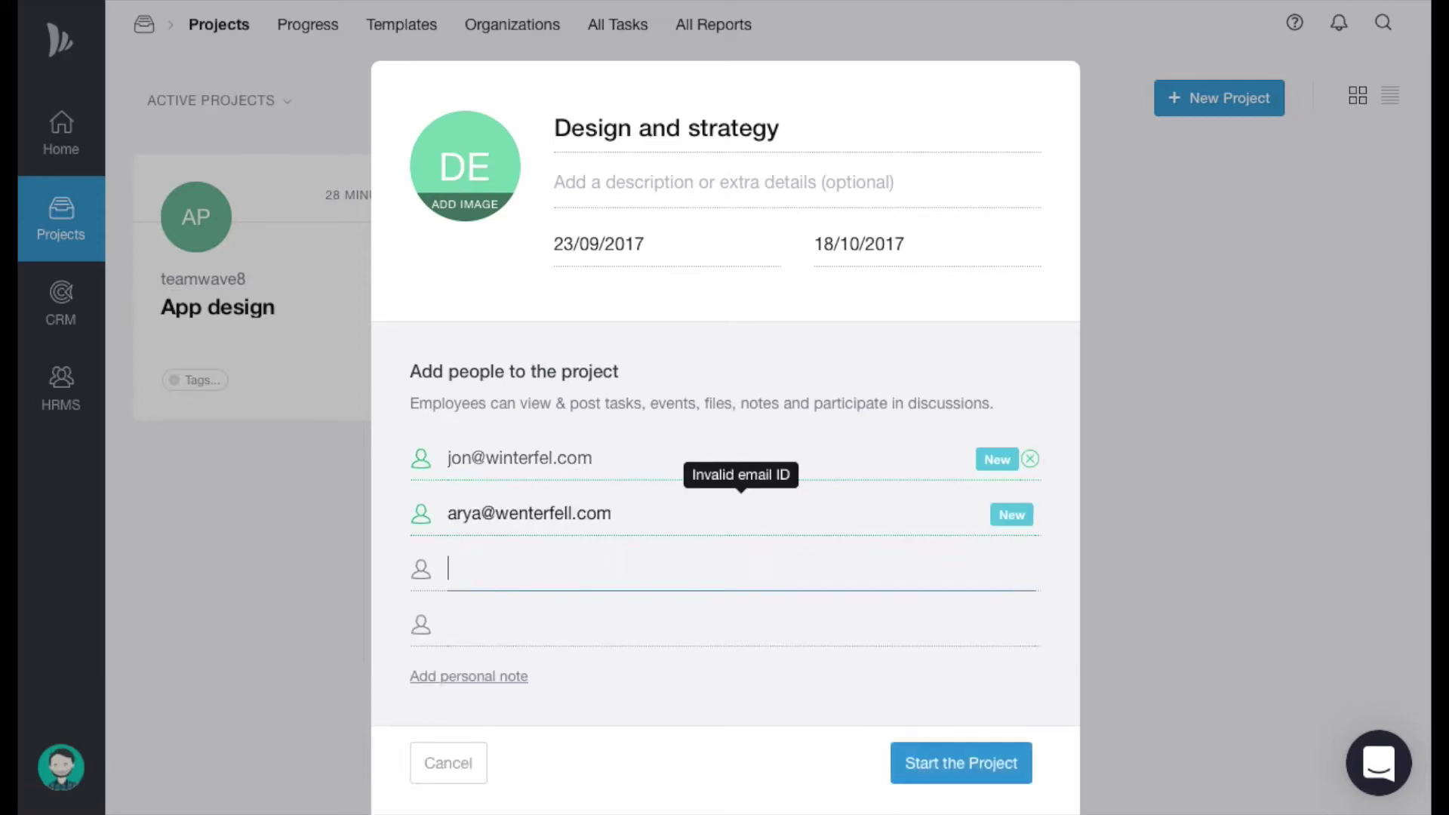
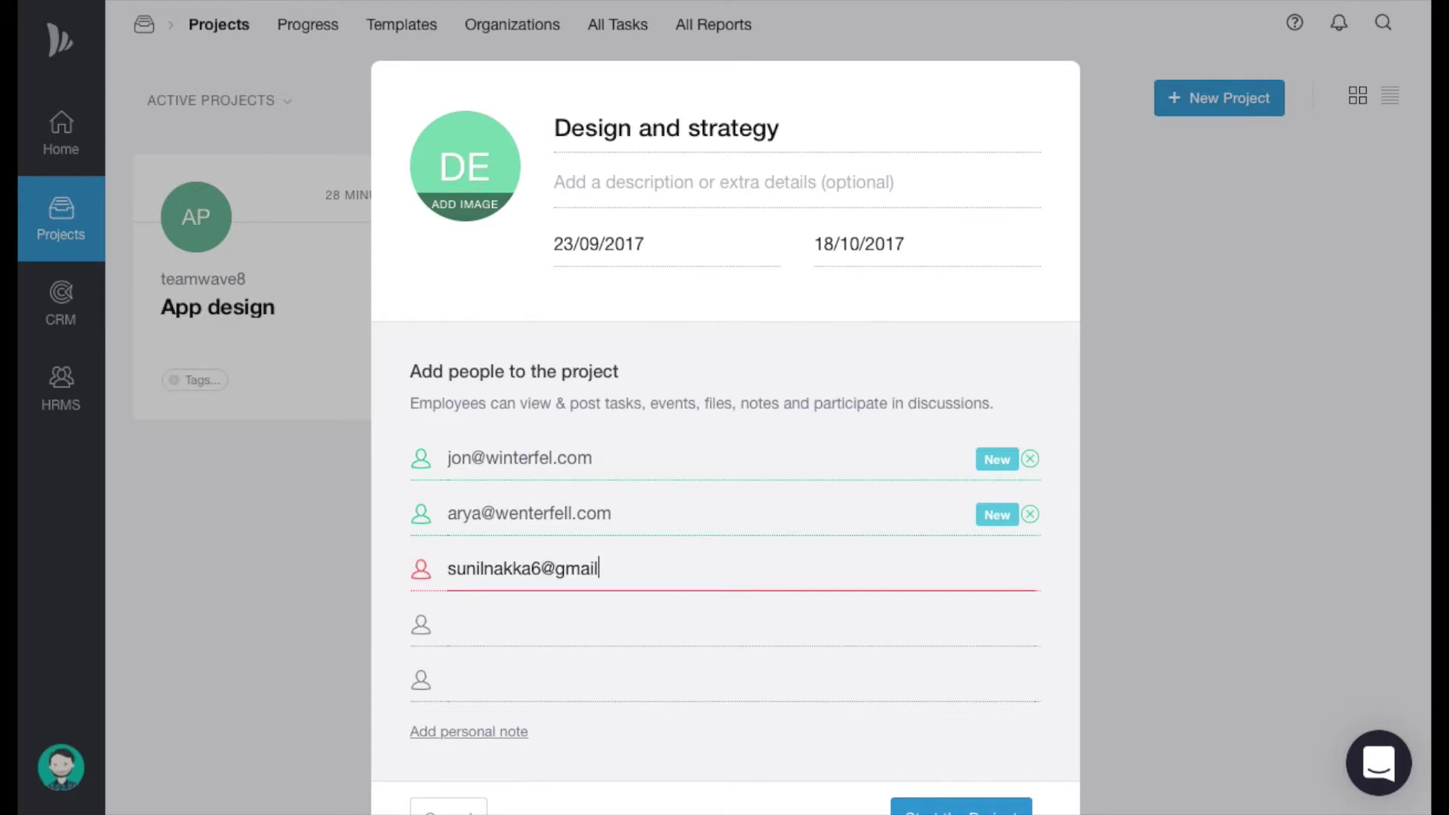
{"action": "scroll", "coordinate": [726, 683], "scroll_direction": "down", "scroll_amount": 2}
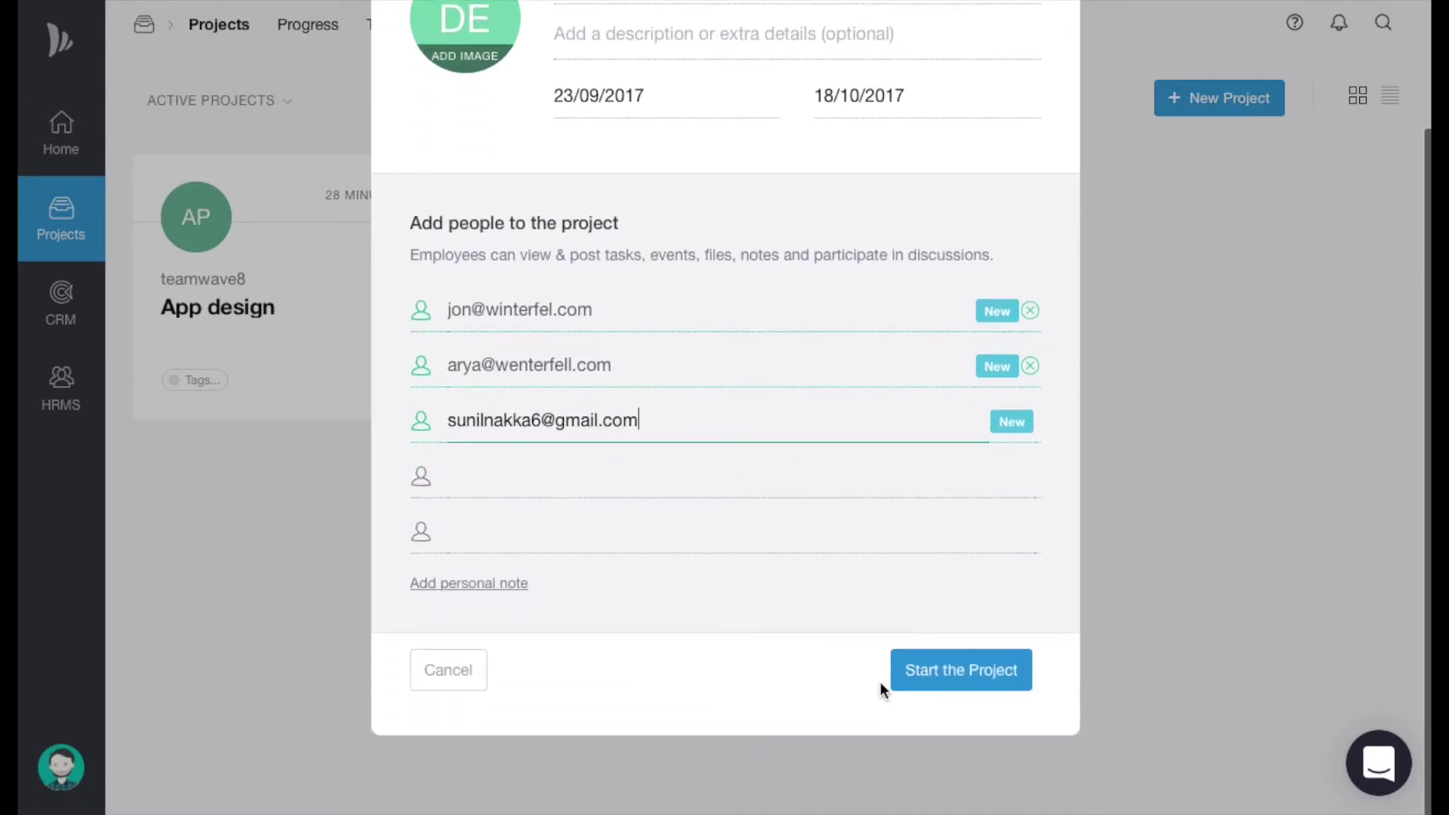
{"action": "left_click", "coordinate": [940, 674]}
{"action": "left_click", "coordinate": [478, 363]}
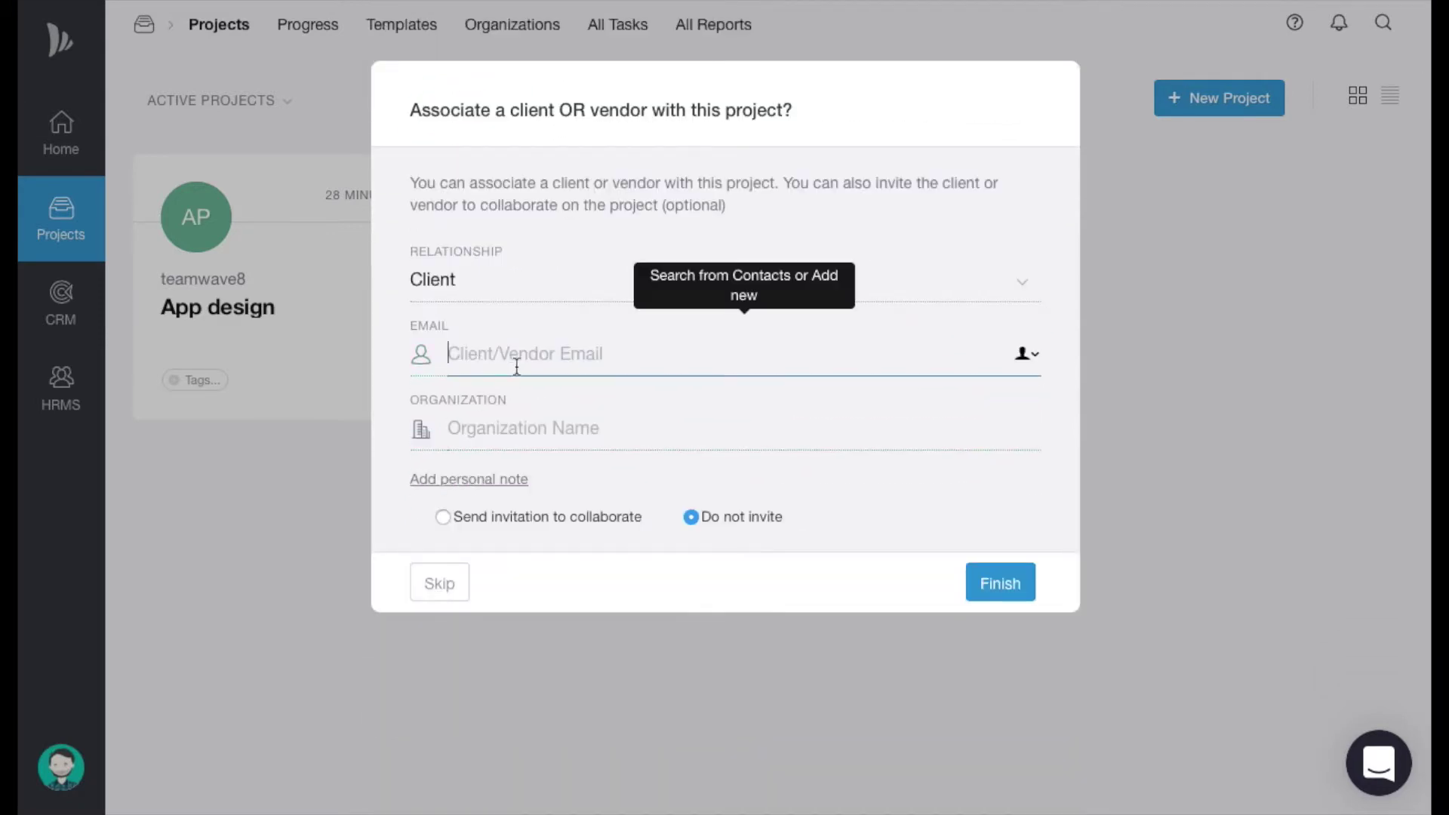
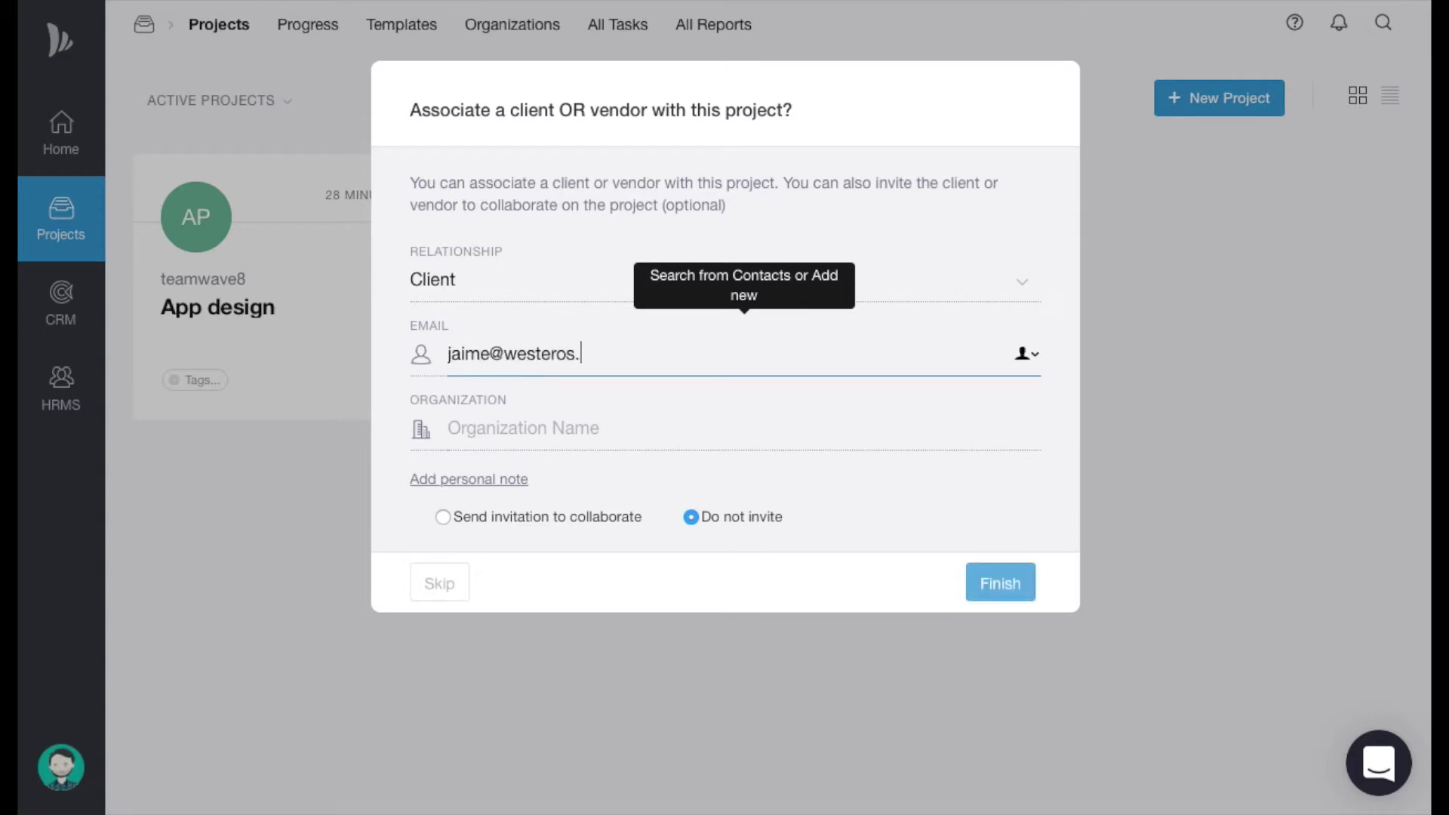
Step: Enter organization Westeros, choose to send a collaboration invitation, and finish
{"action": "left_click", "coordinate": [516, 430]}
{"action": "type", "text": "We"}
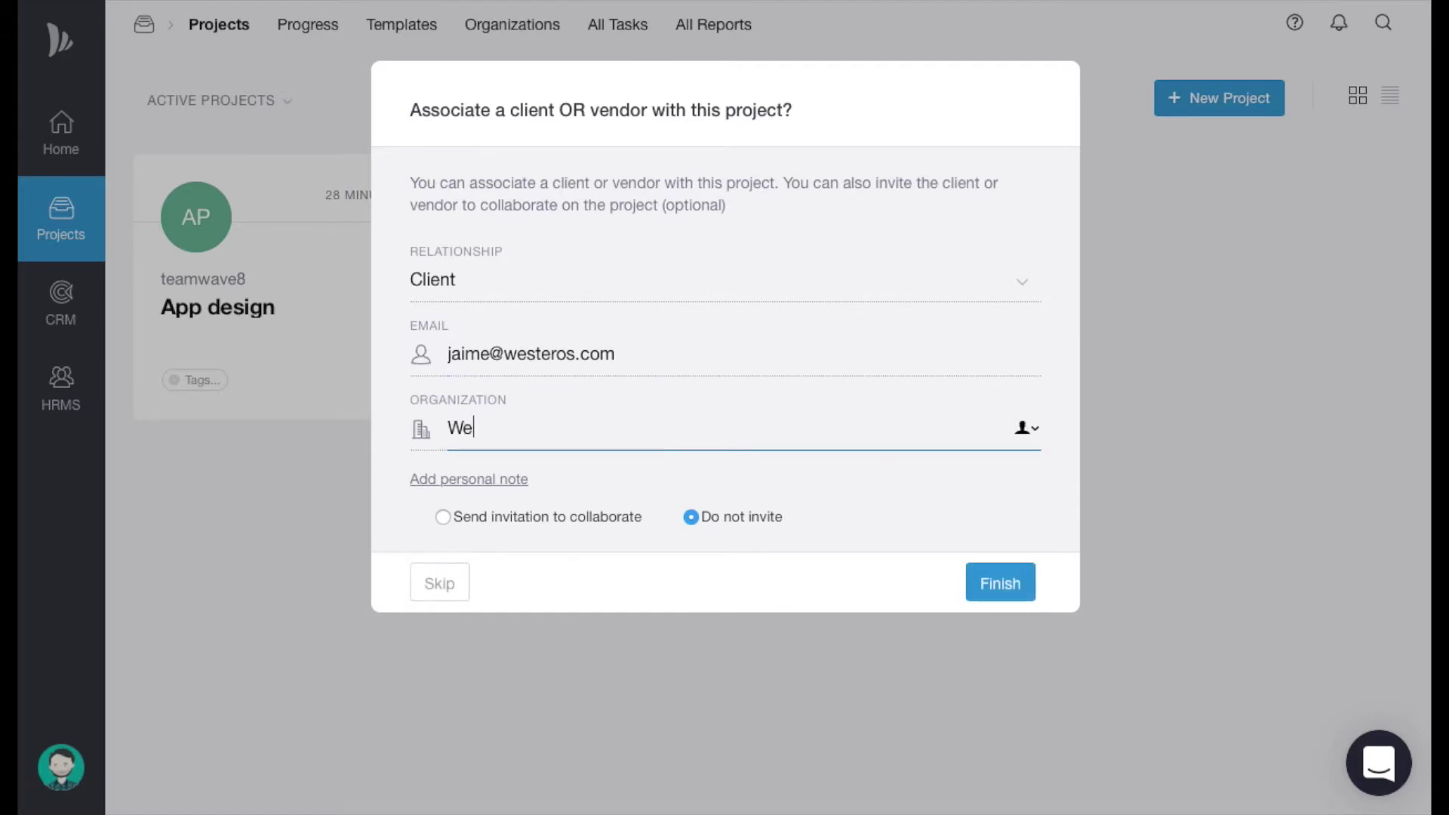
{"action": "type", "text": "steros"}
{"action": "left_click", "coordinate": [443, 516]}
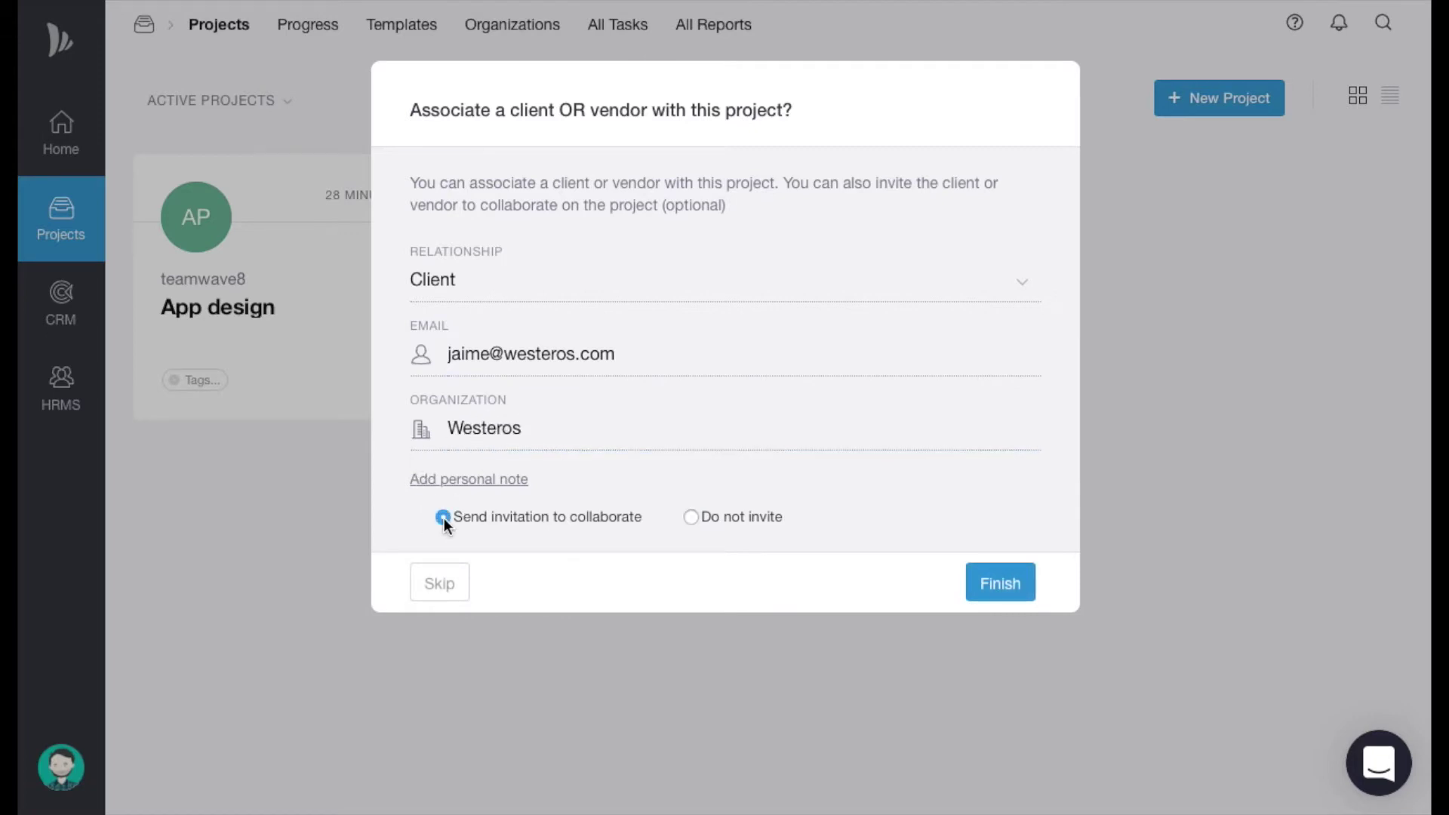
{"action": "left_click", "coordinate": [998, 583]}
{"action": "scroll", "coordinate": [795, 594], "scroll_direction": "down", "scroll_amount": 2}
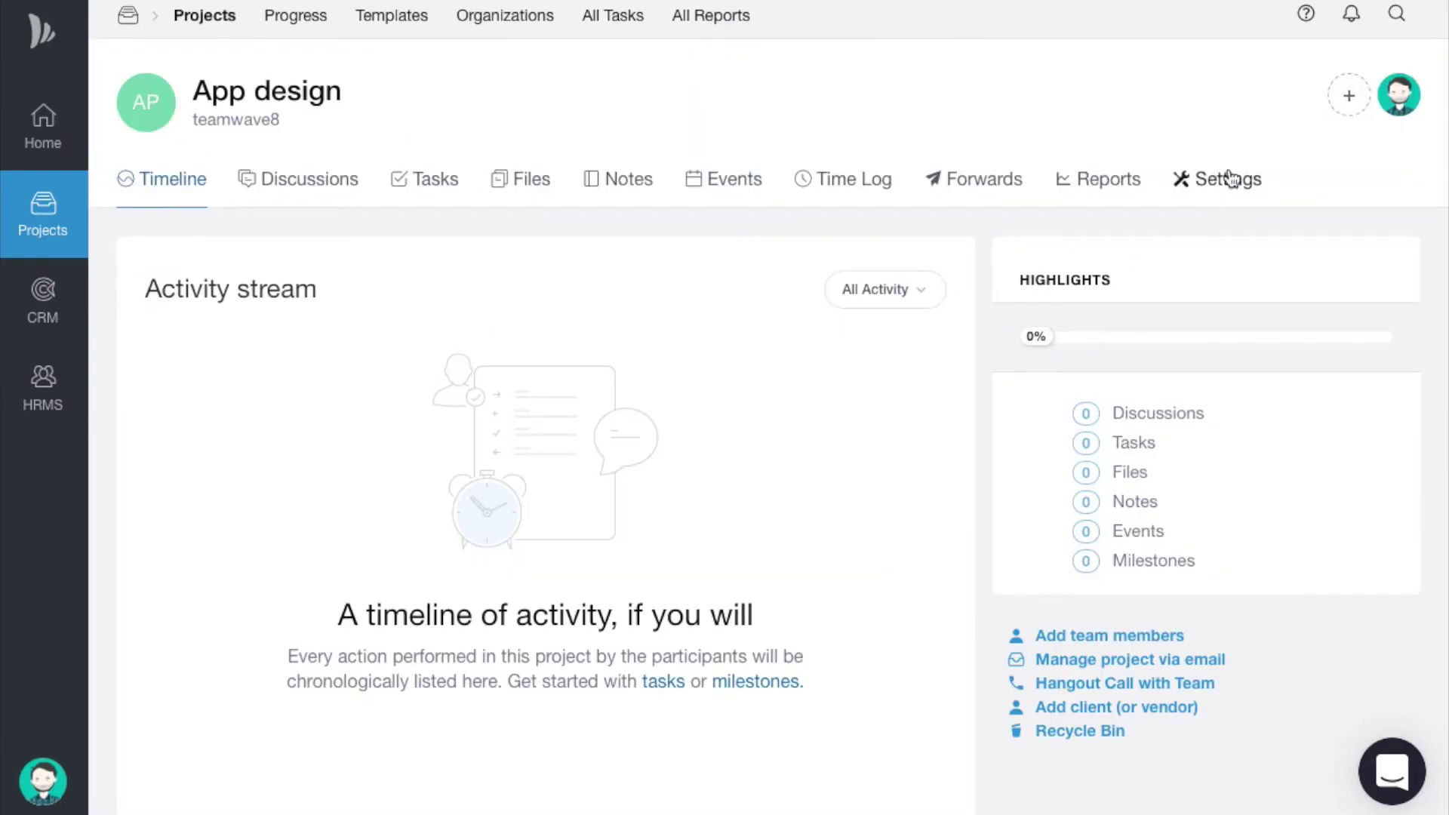
{"action": "left_click", "coordinate": [1230, 184]}
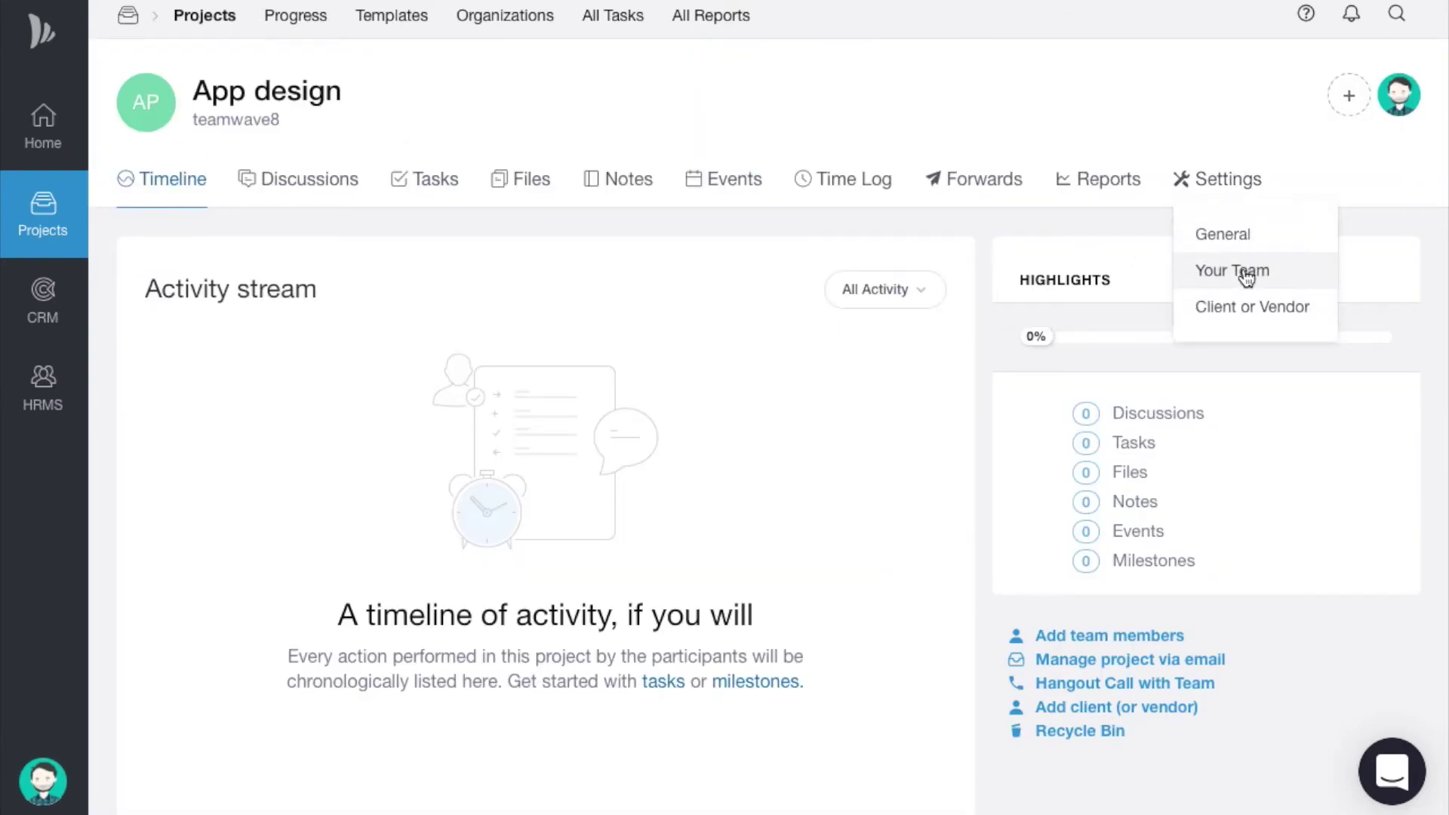
{"action": "left_click", "coordinate": [1246, 278]}
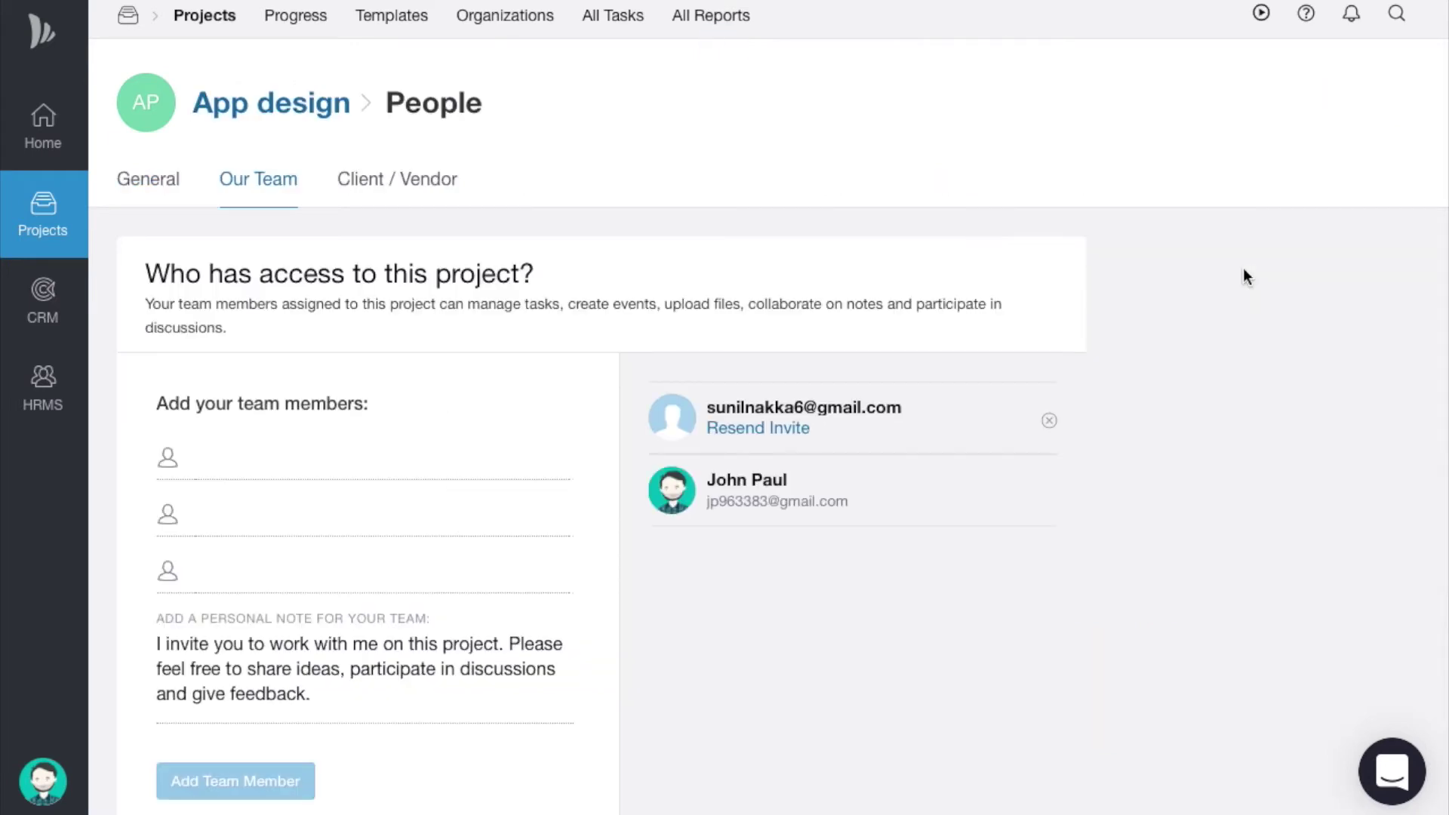
{"action": "scroll", "coordinate": [318, 461], "scroll_direction": "down", "scroll_amount": 1}
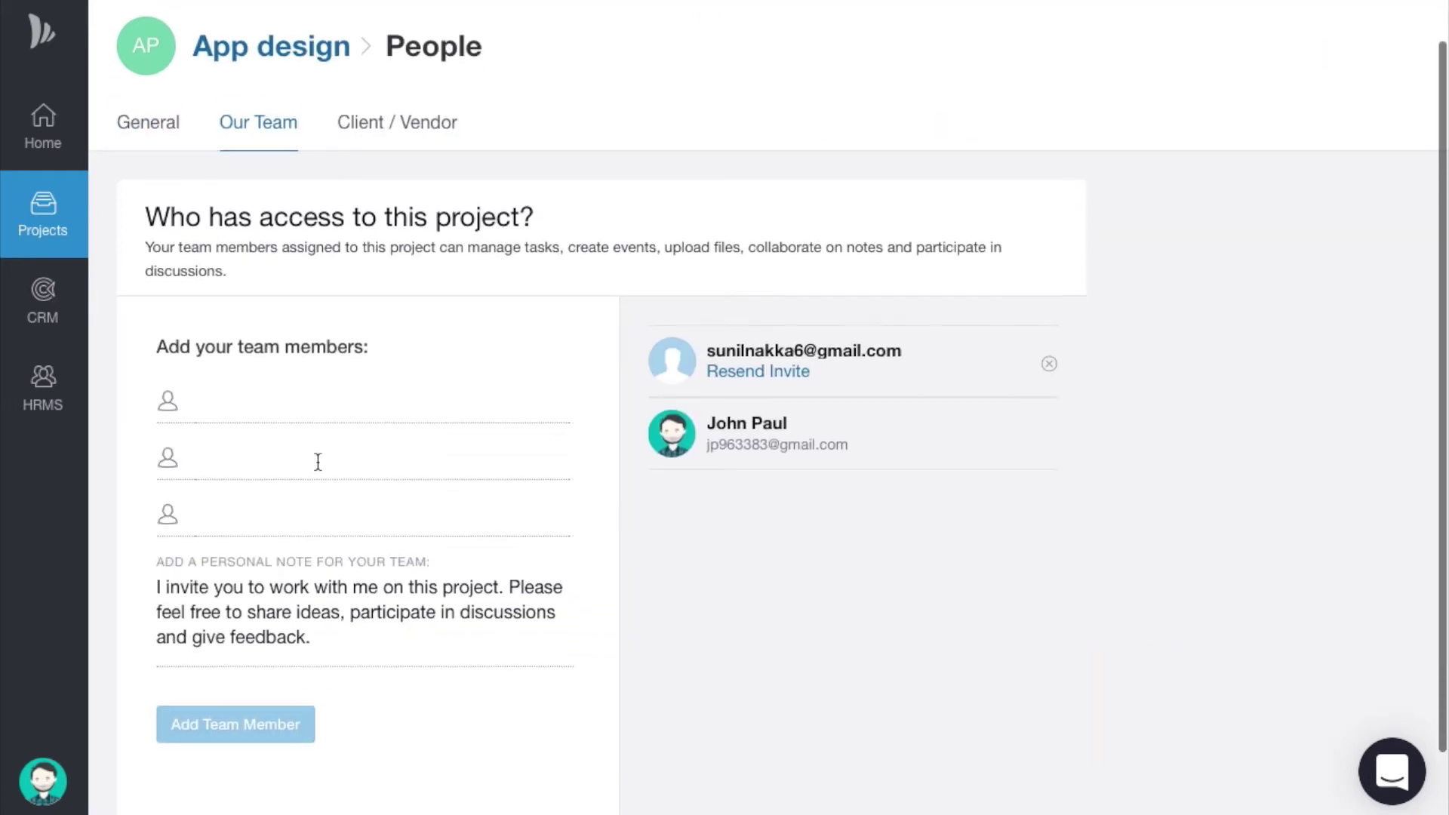
{"action": "left_click", "coordinate": [261, 401]}
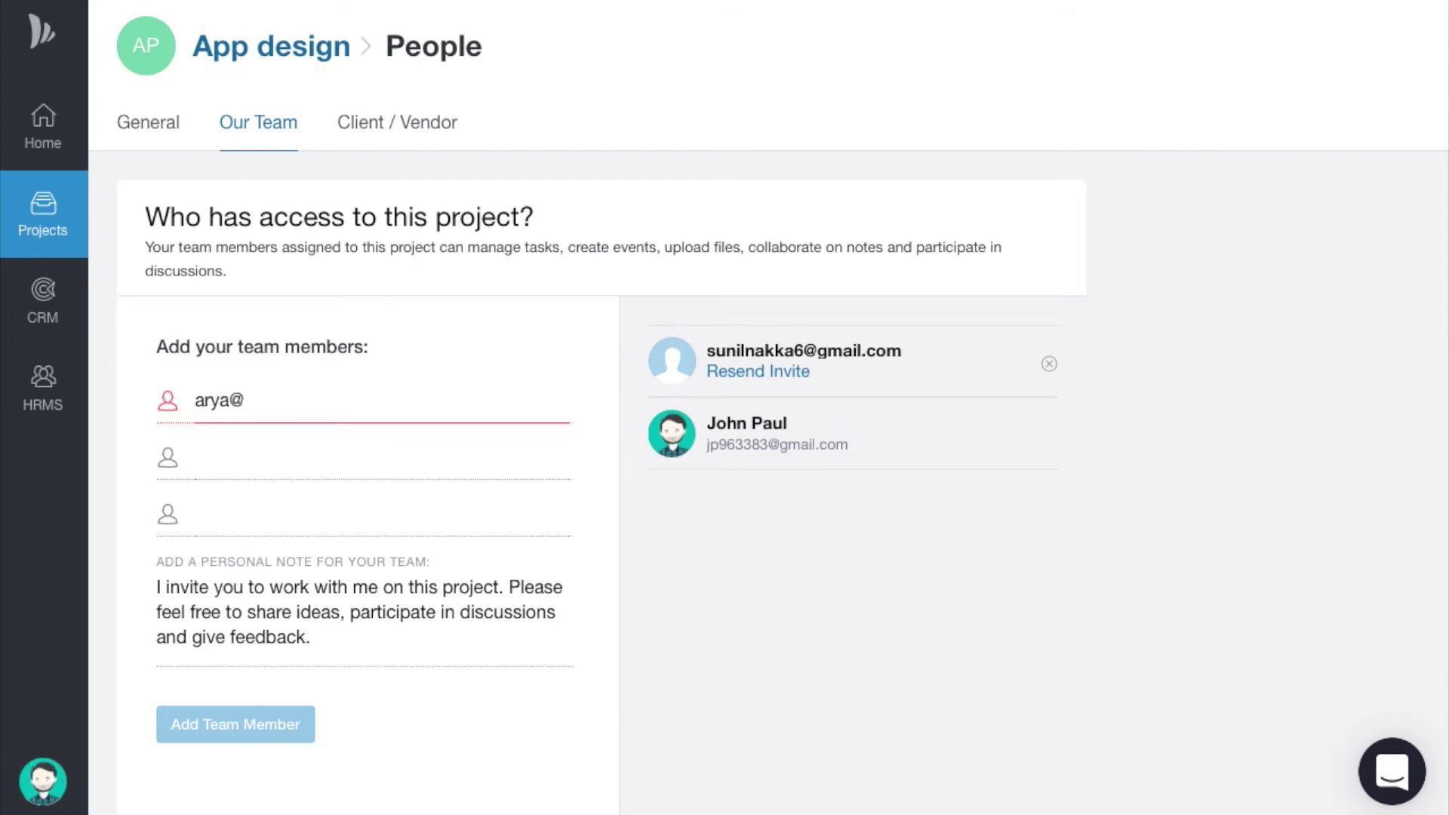
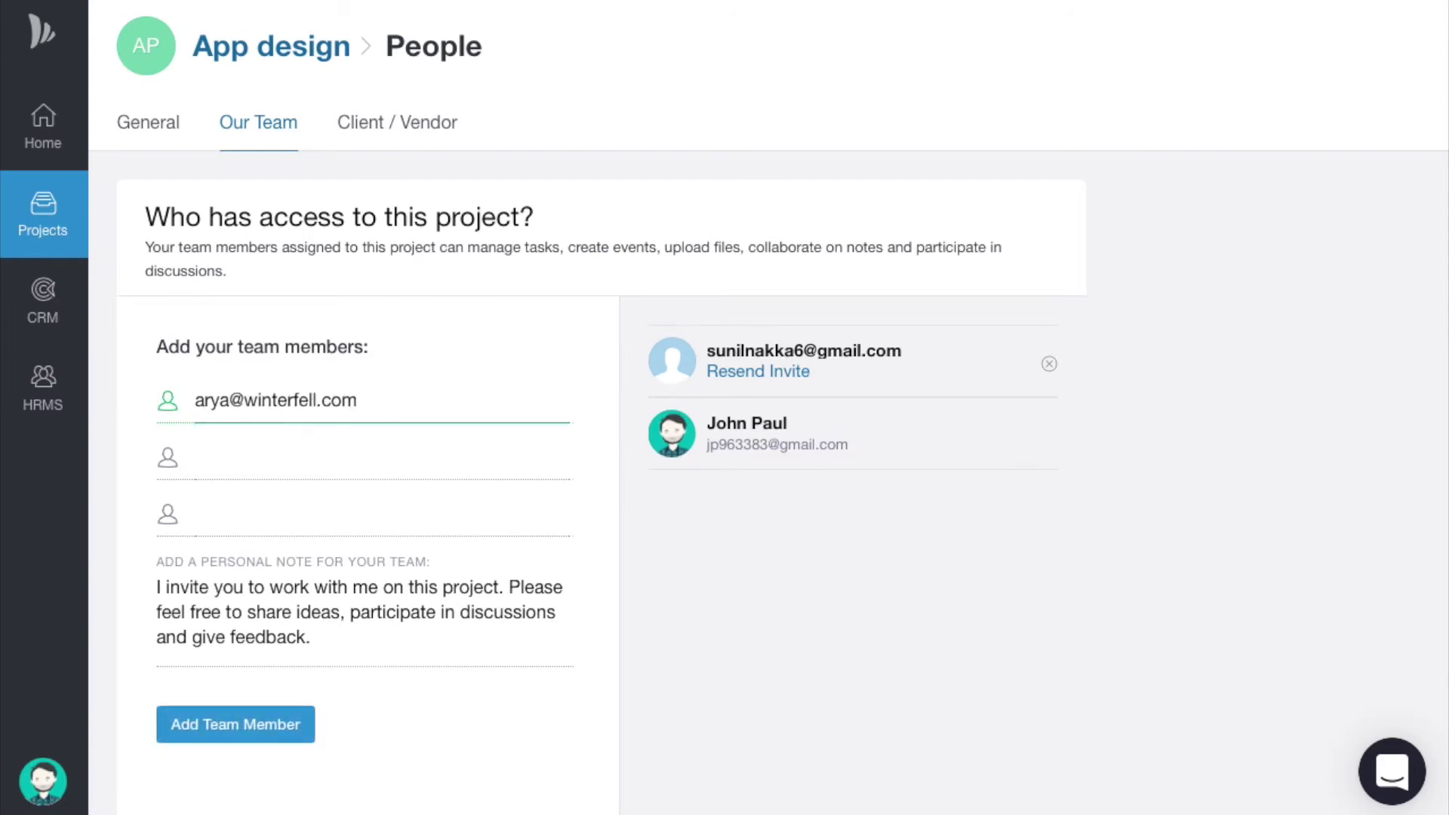
{"action": "left_click", "coordinate": [252, 726]}
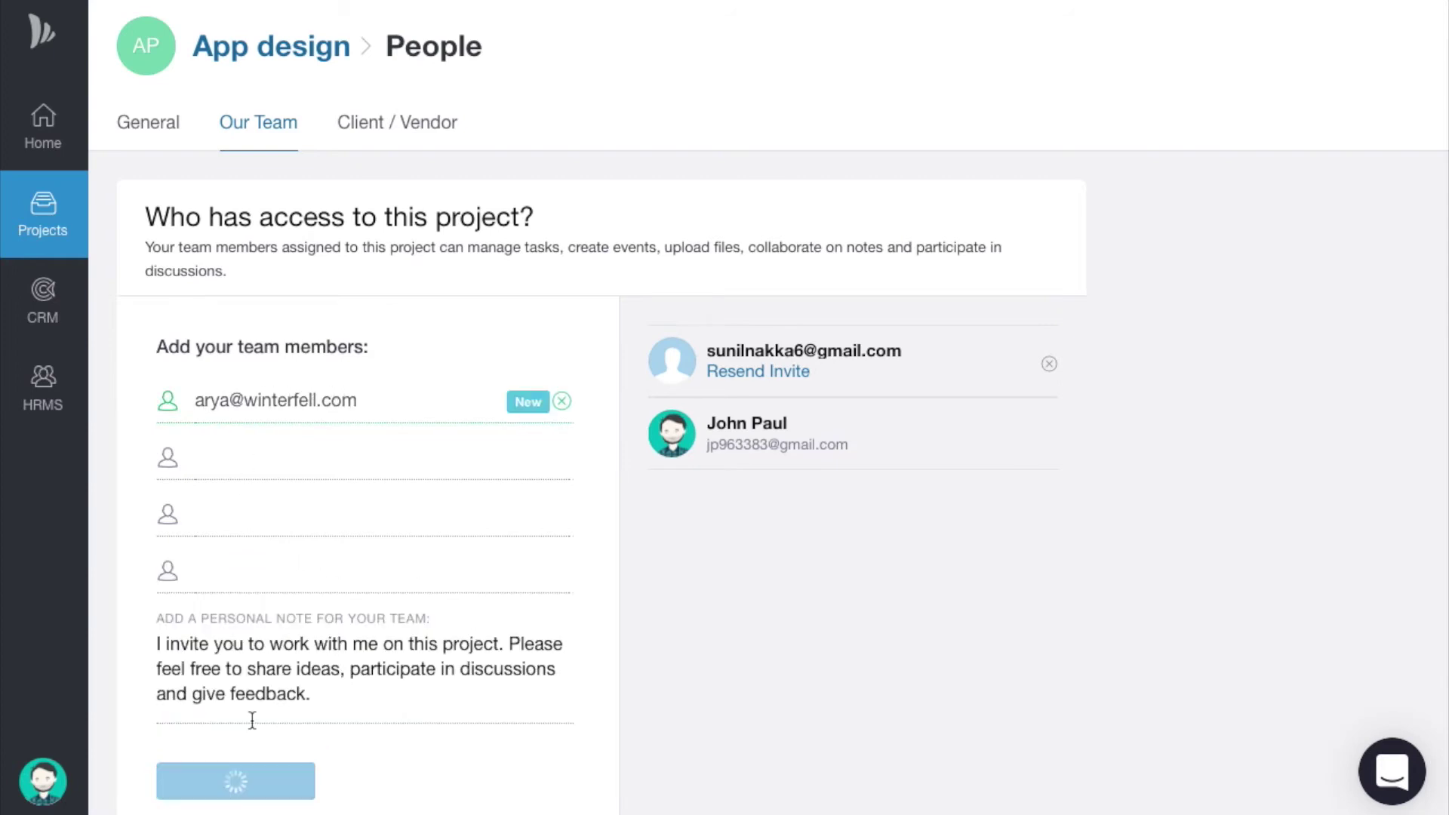
{"action": "left_click", "coordinate": [392, 119]}
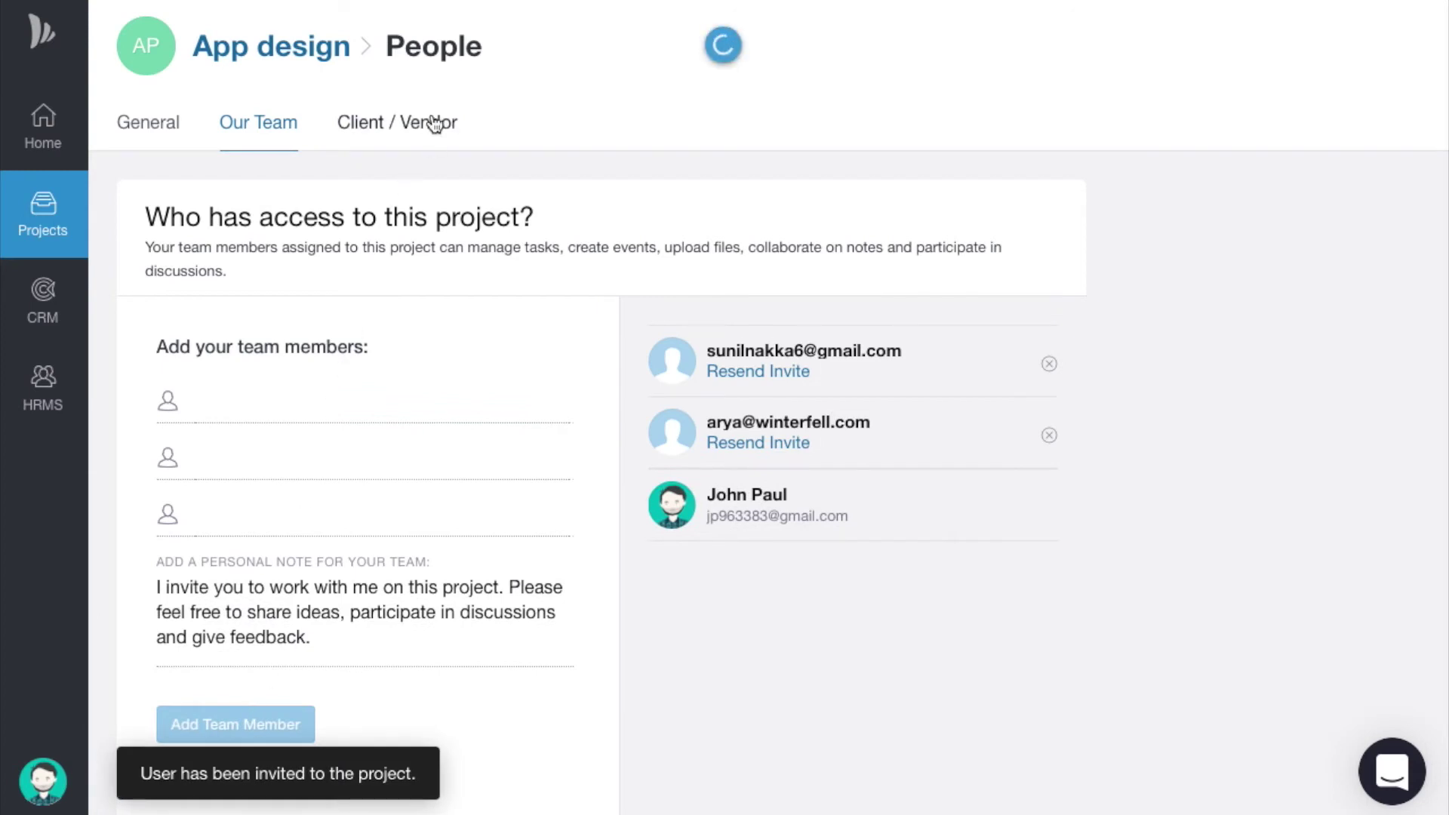
{"action": "left_click", "coordinate": [242, 469]}
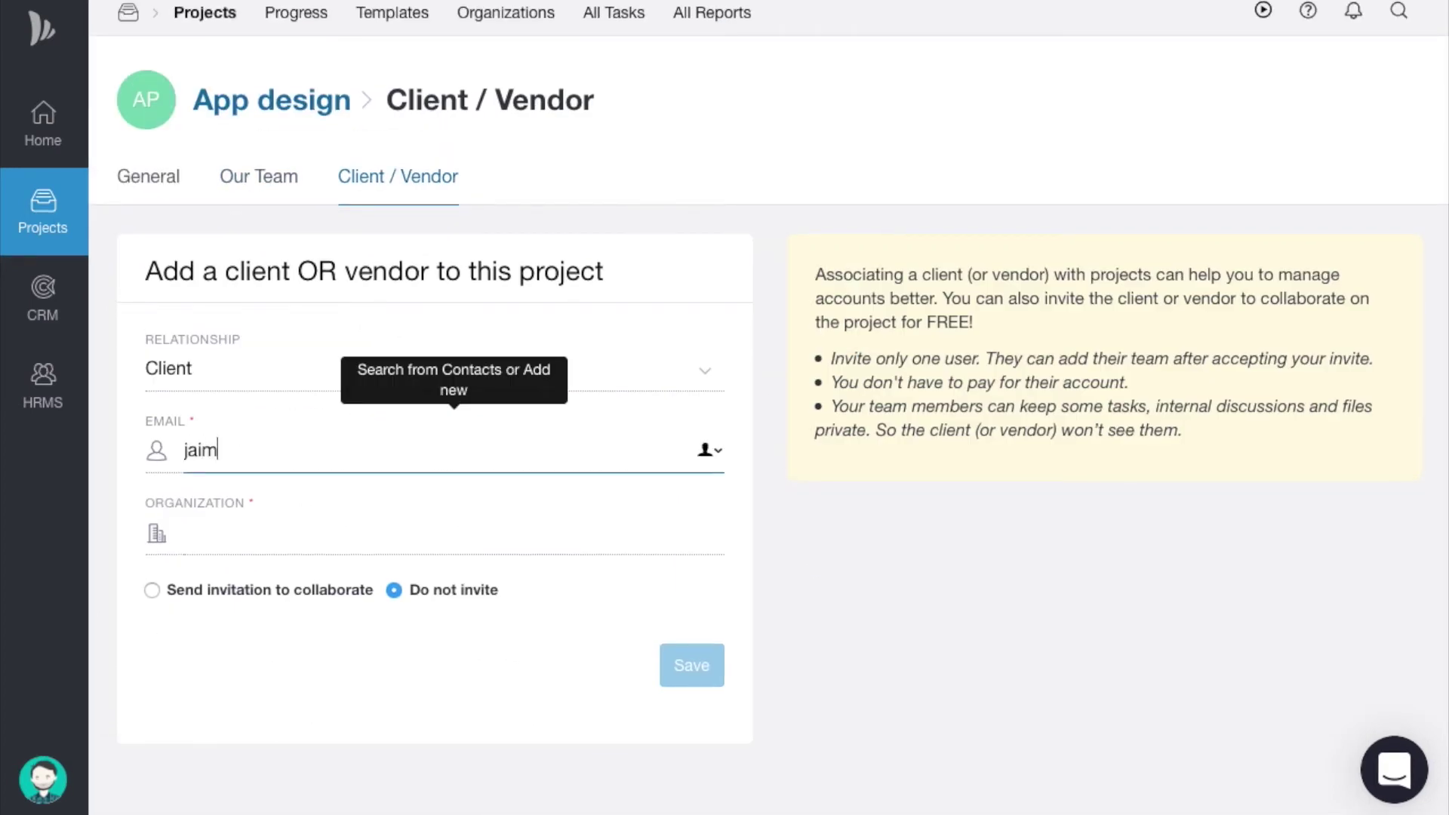
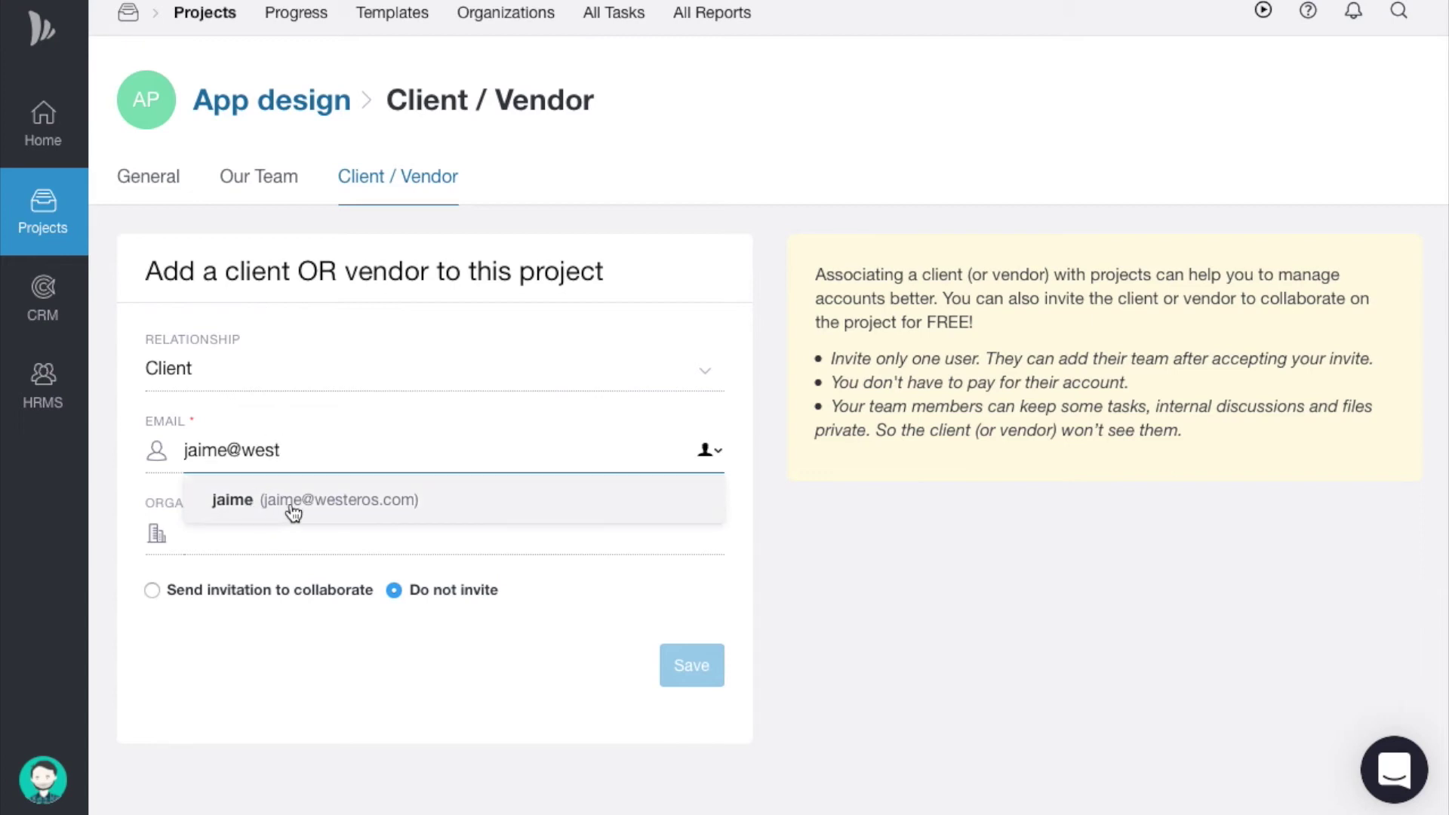
{"action": "left_click", "coordinate": [288, 504]}
{"action": "left_click", "coordinate": [263, 535]}
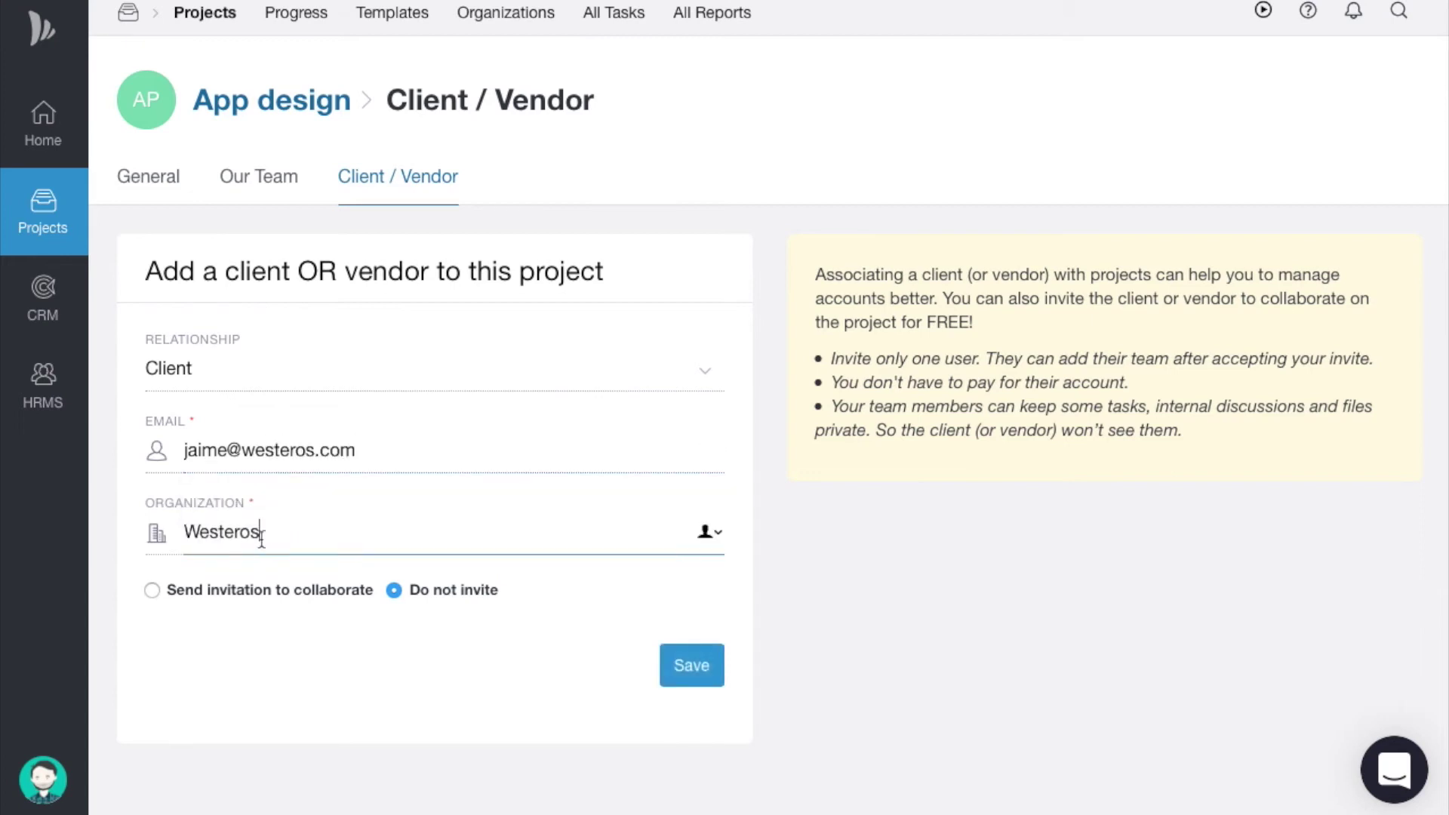
{"action": "left_click", "coordinate": [157, 589]}
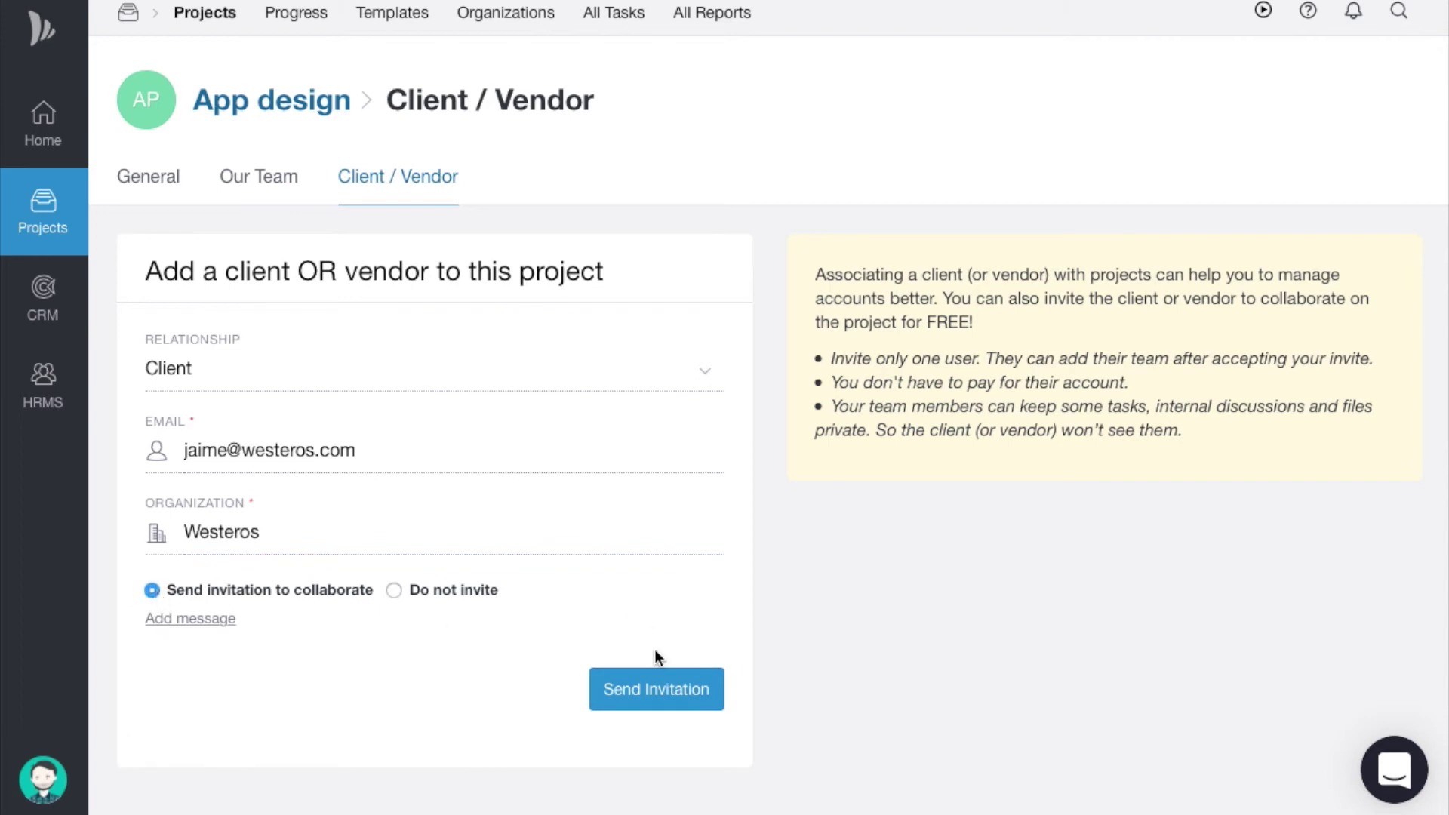
{"action": "left_click", "coordinate": [665, 688]}
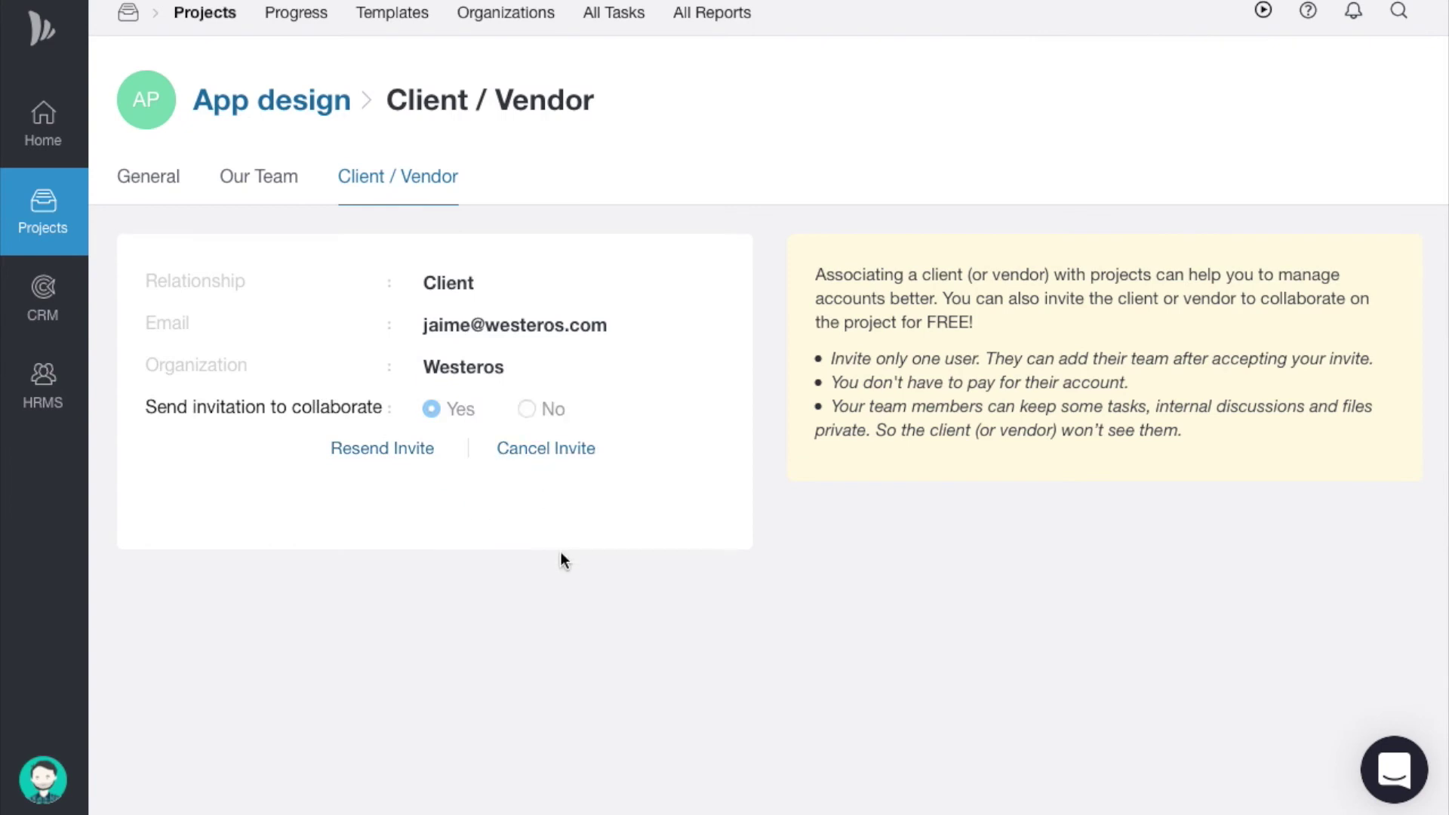
{"action": "left_click", "coordinate": [243, 99]}
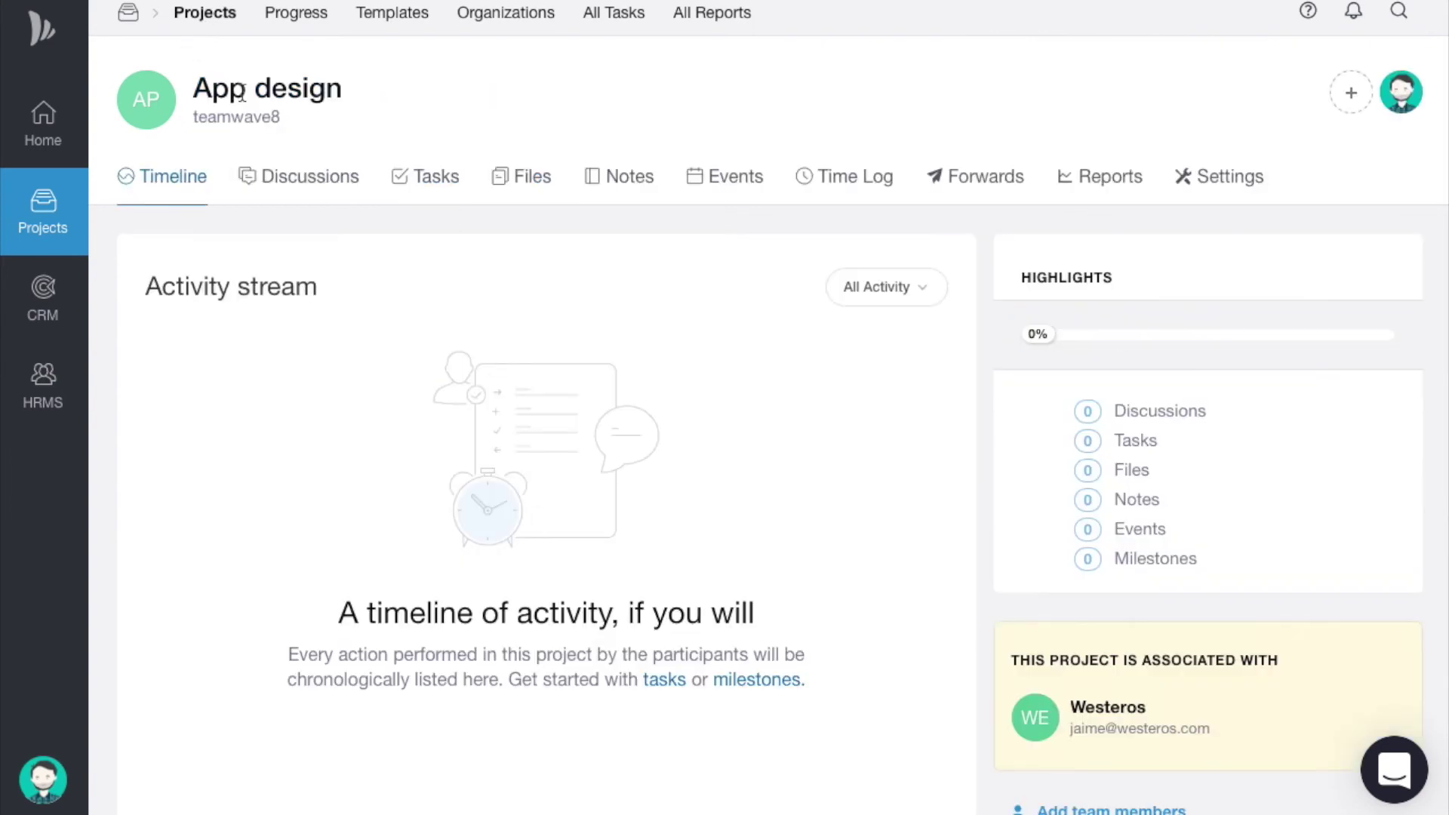
{"action": "scroll", "coordinate": [769, 529], "scroll_direction": "down", "scroll_amount": 3}
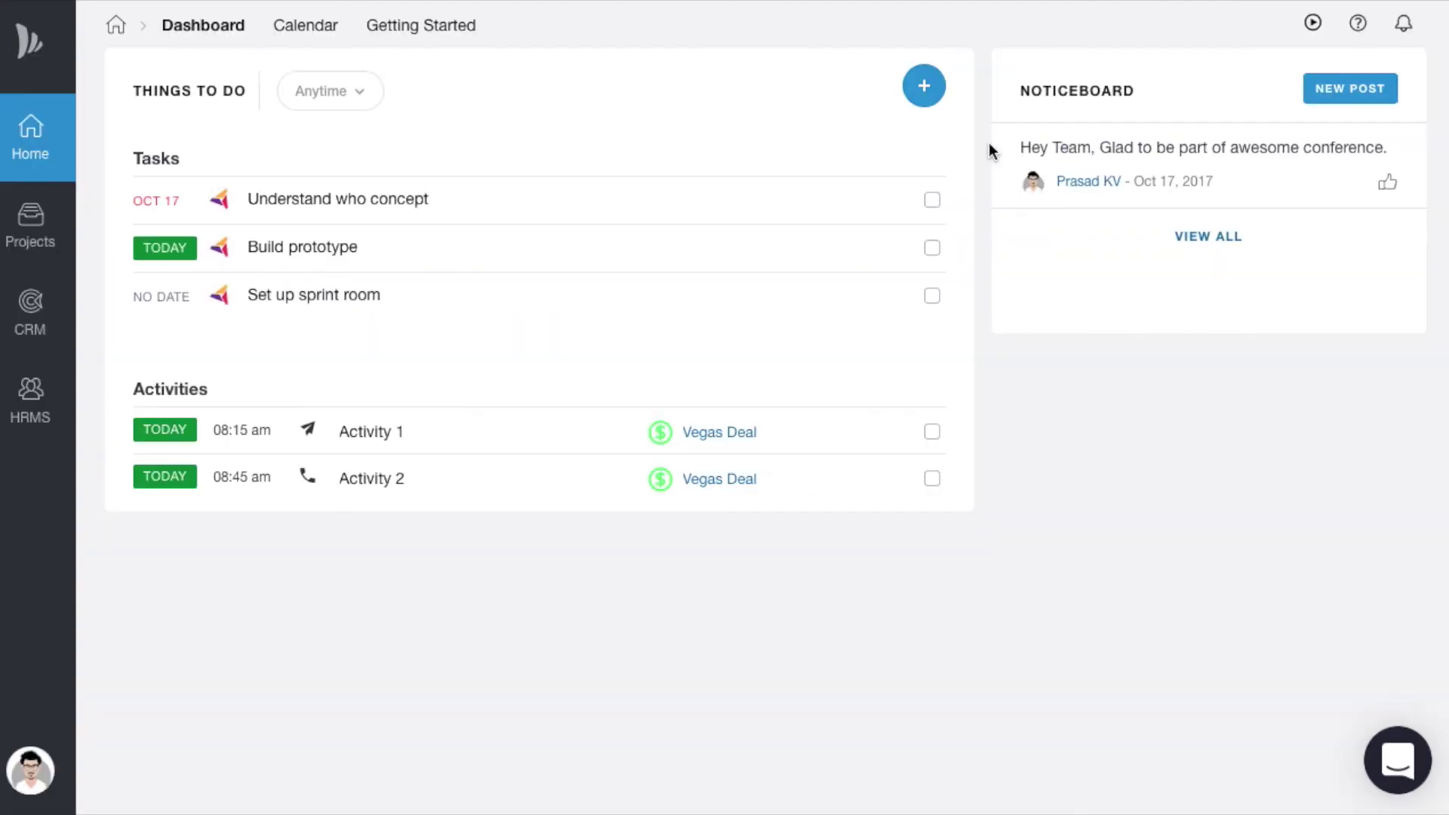
Step: Open the Quick links menu to start a new project
{"action": "left_click", "coordinate": [924, 86]}
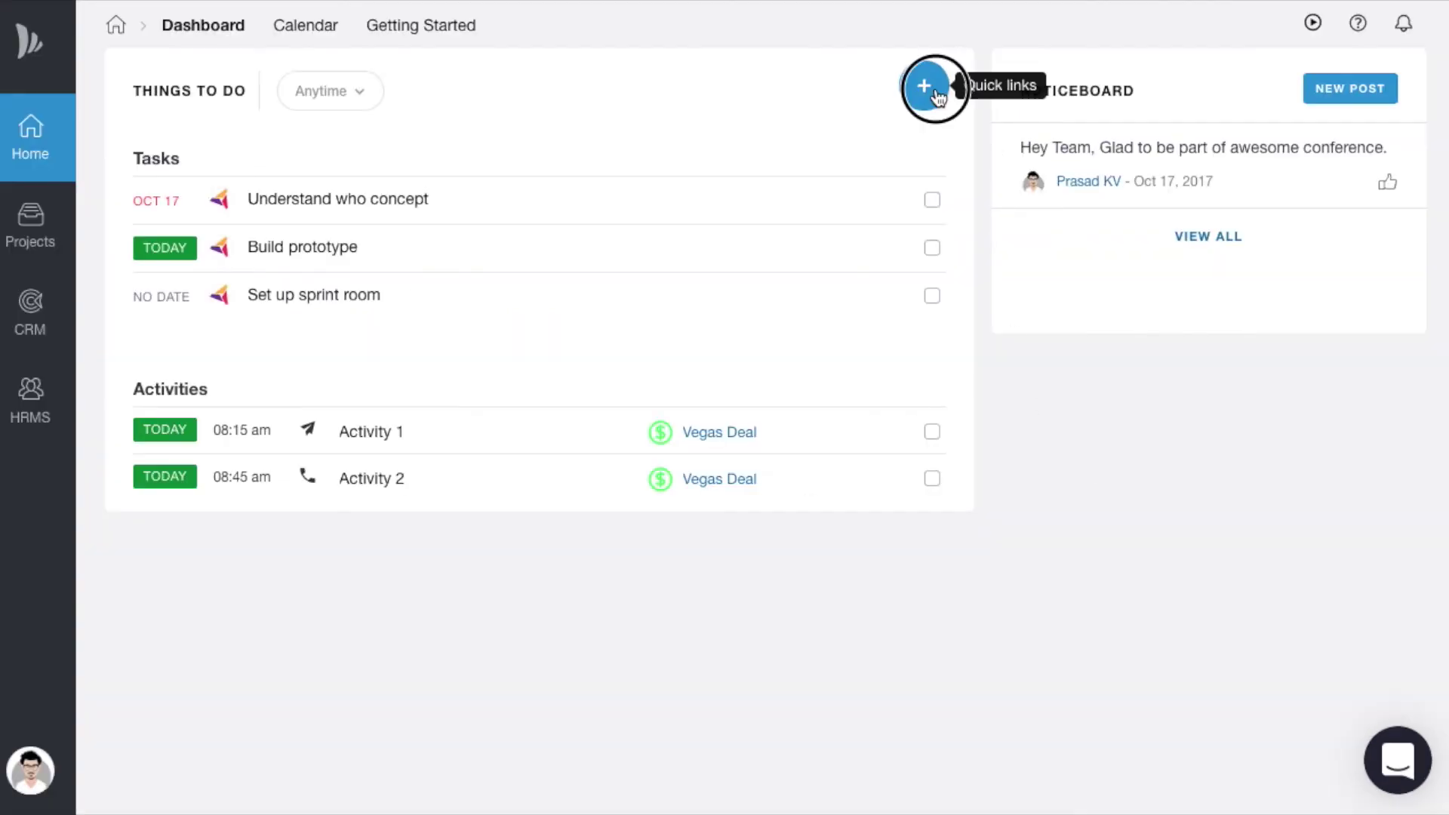